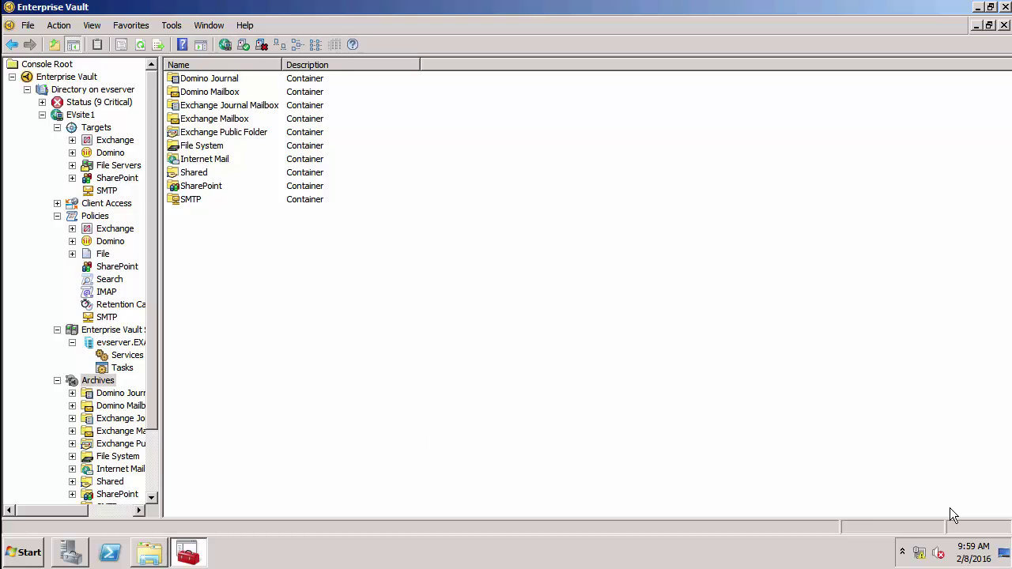
Start a new SMTP archive in the Corporate vault store and name it EVSMTP1
left_click(151, 466)
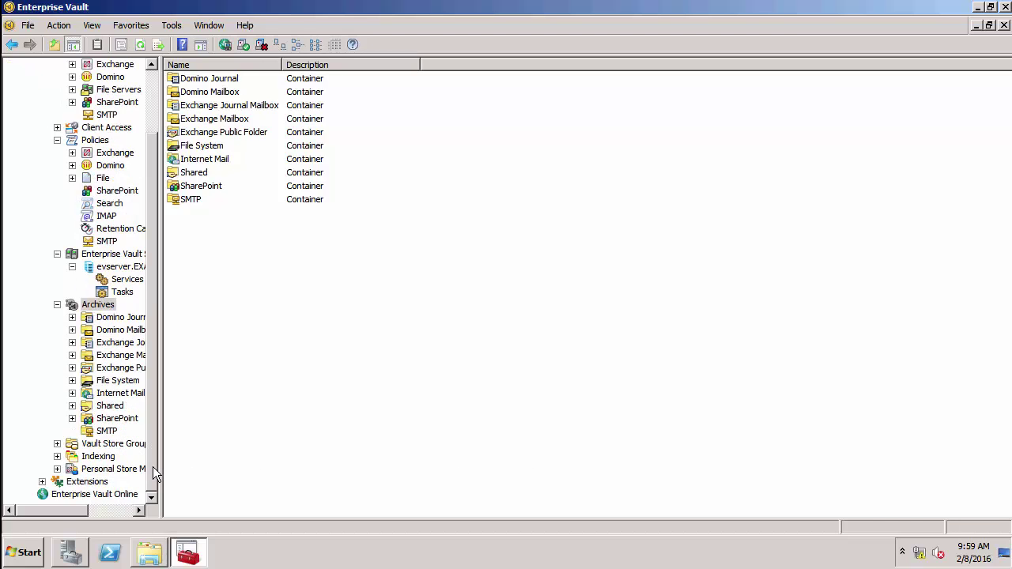
left_click(106, 431)
right_click(109, 434)
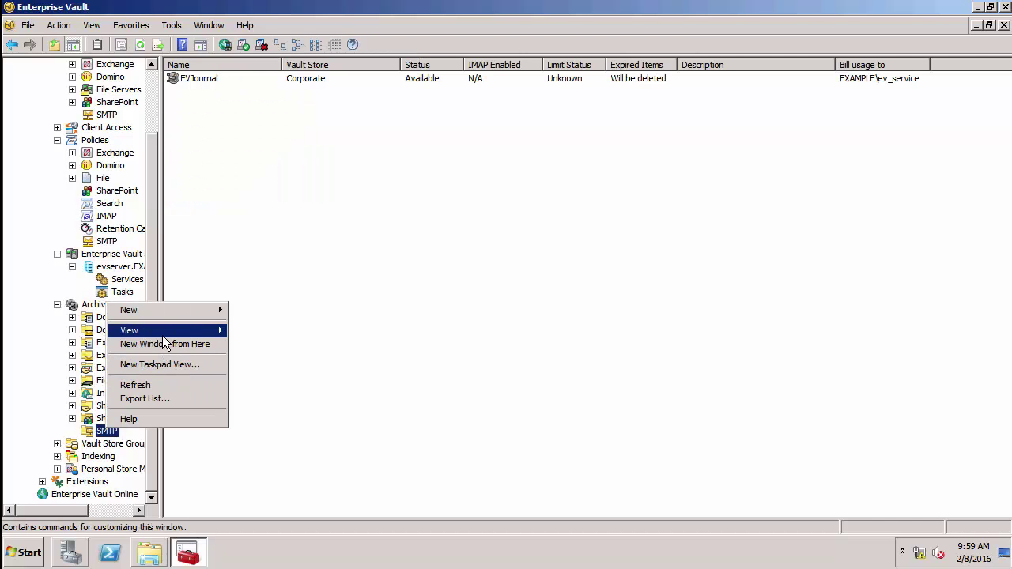
mouse_move(166, 311)
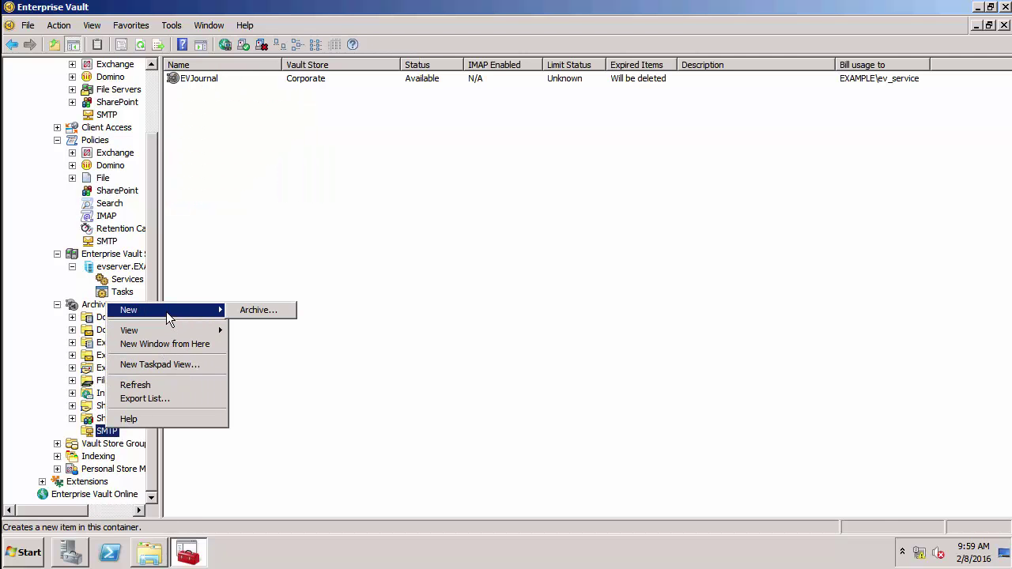
left_click(238, 312)
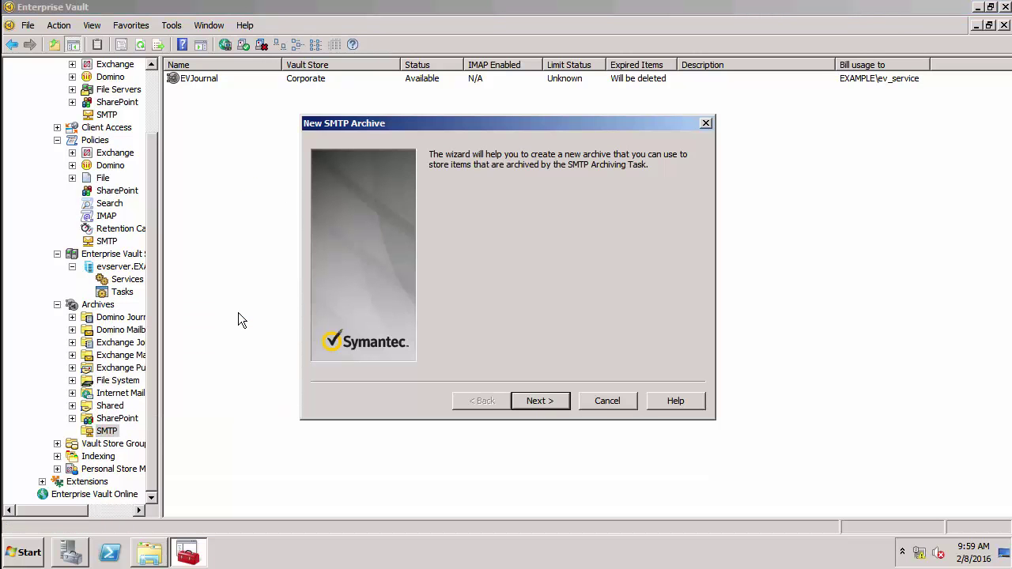
left_click(513, 396)
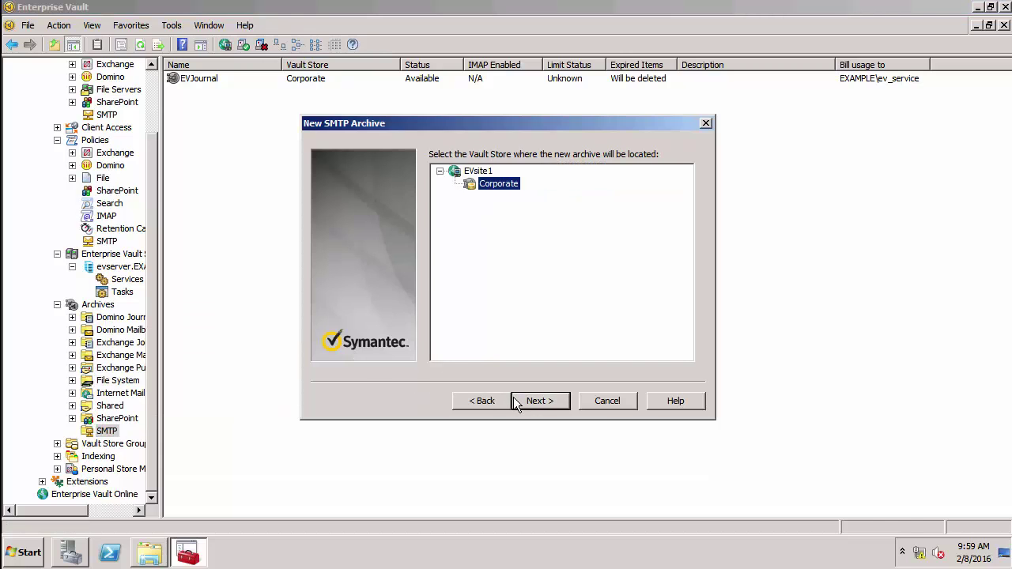
left_click(526, 399)
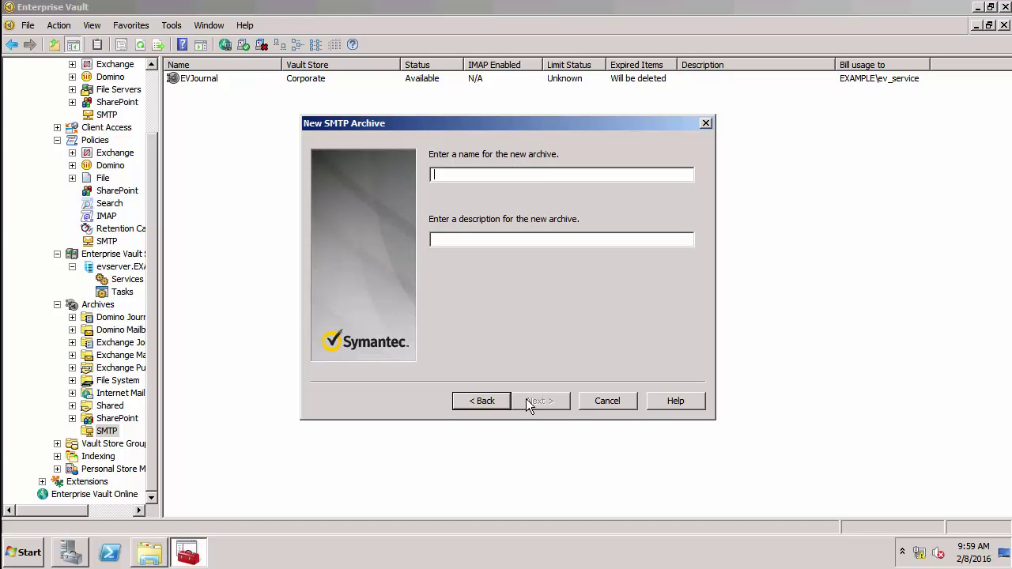
type("EVSMTP1")
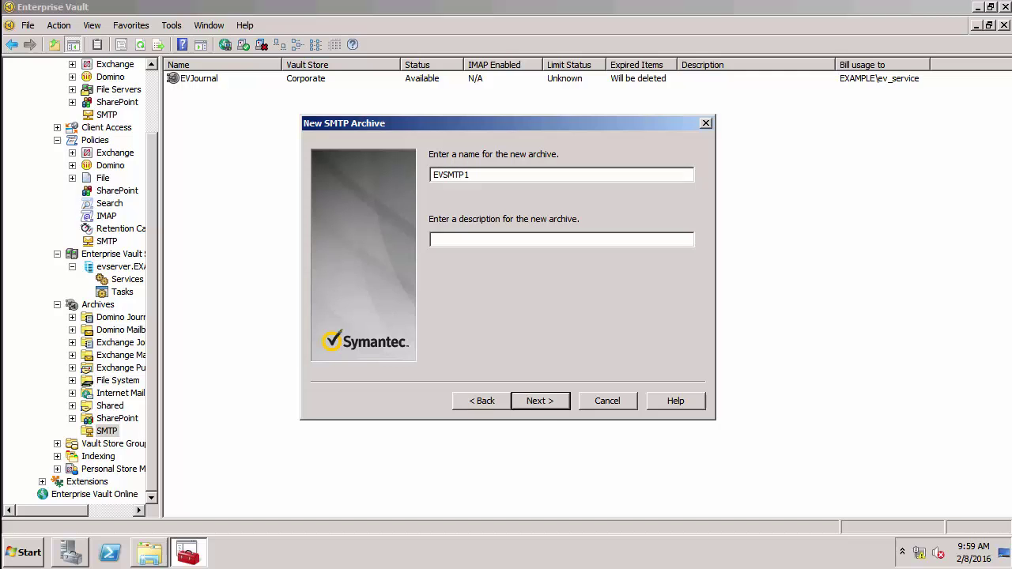
left_click(537, 396)
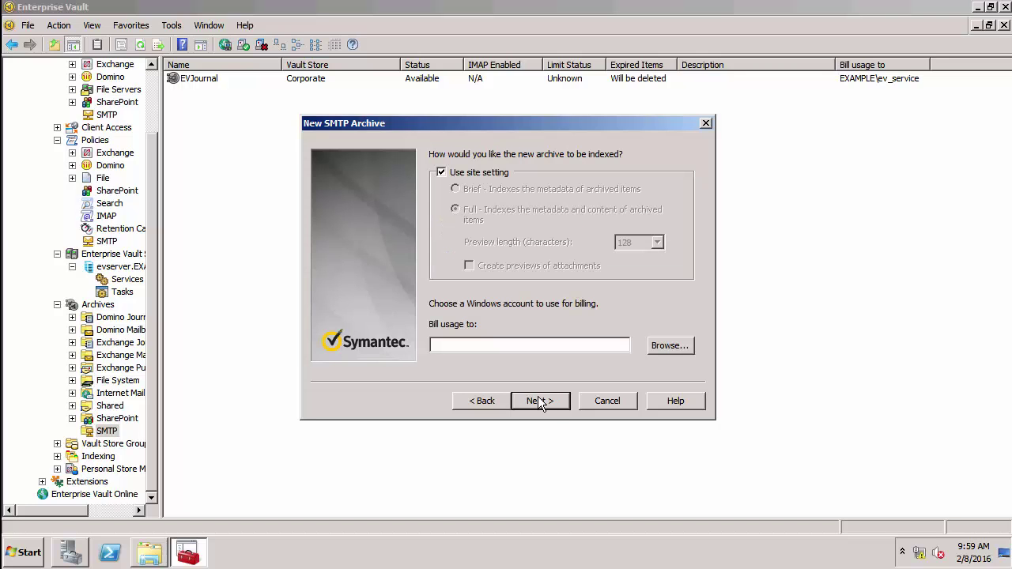
Bill the new archive's usage to ev_service, keep the site indexing setting, and finish creating the archive
left_click(511, 349)
type("ev_service")
key("Return")
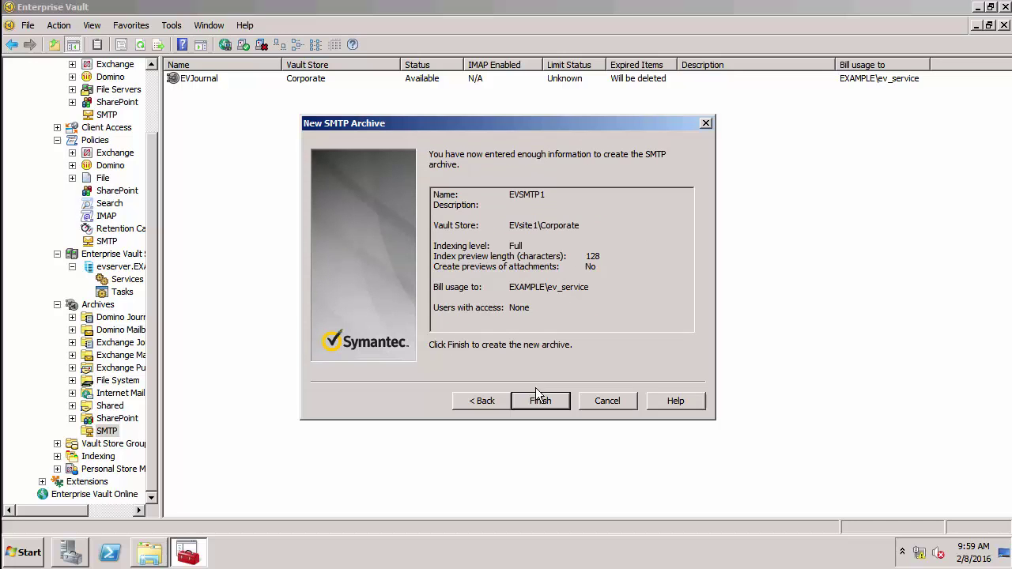
left_click(537, 399)
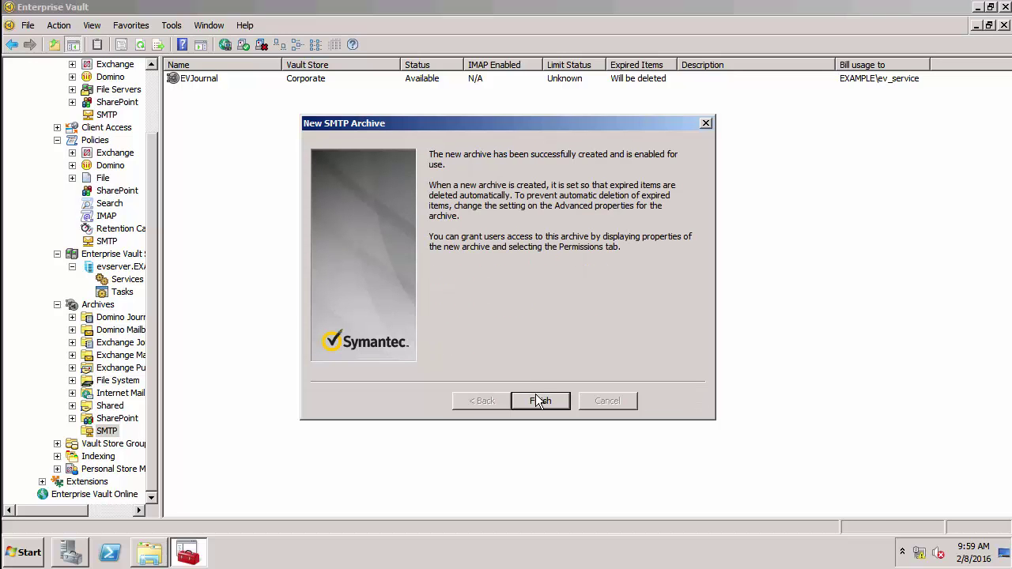
left_click(539, 401)
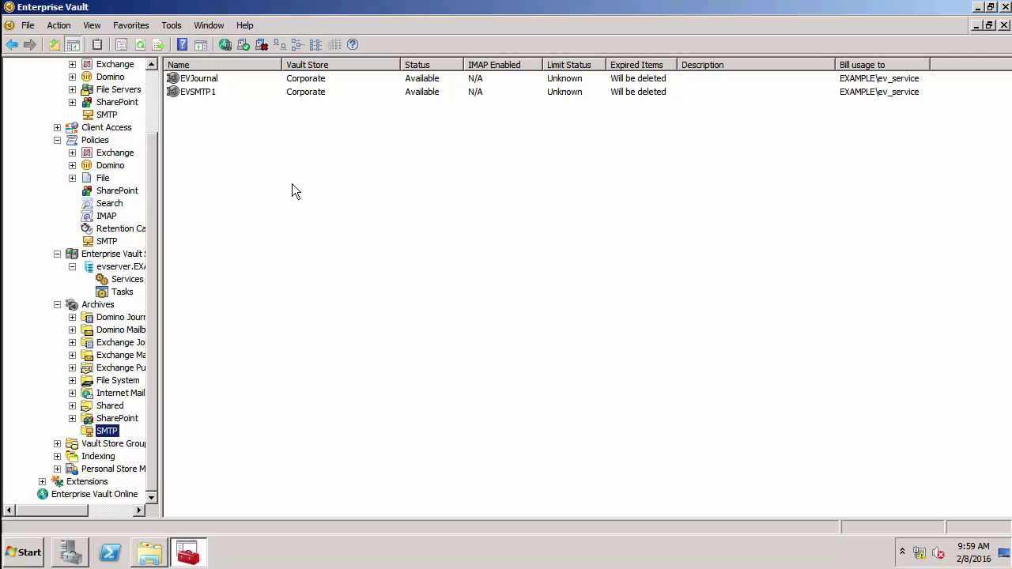
Add the EXAMPLE\ev_service account to the permissions of the EVSMTP1 archive and save its properties
right_click(194, 98)
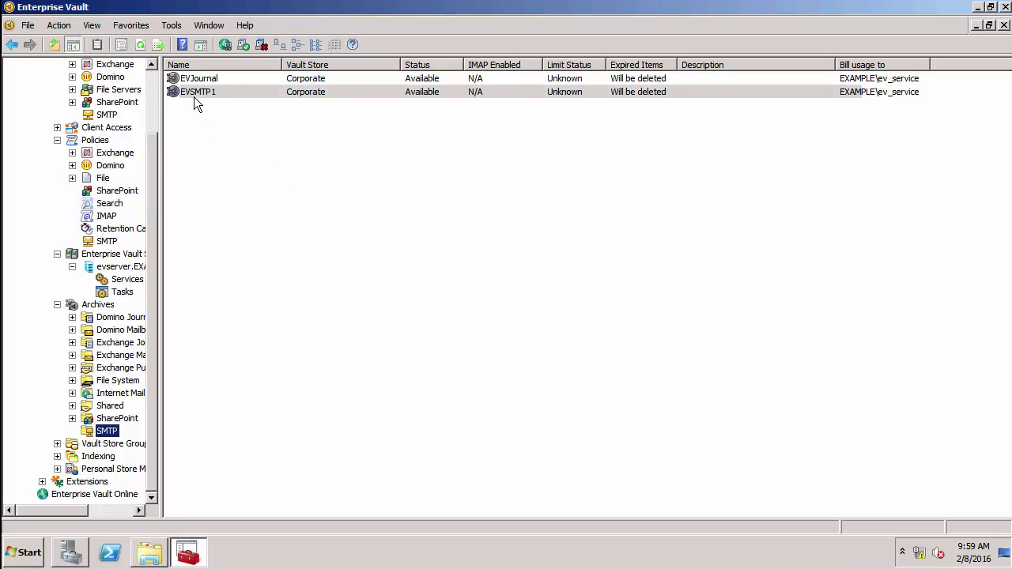
left_click(224, 125)
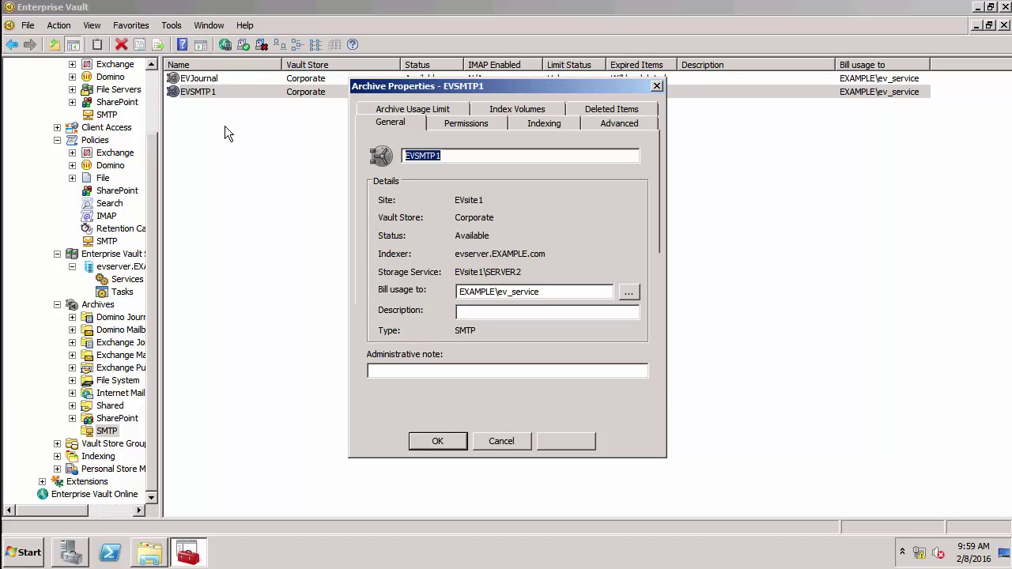
left_click(460, 124)
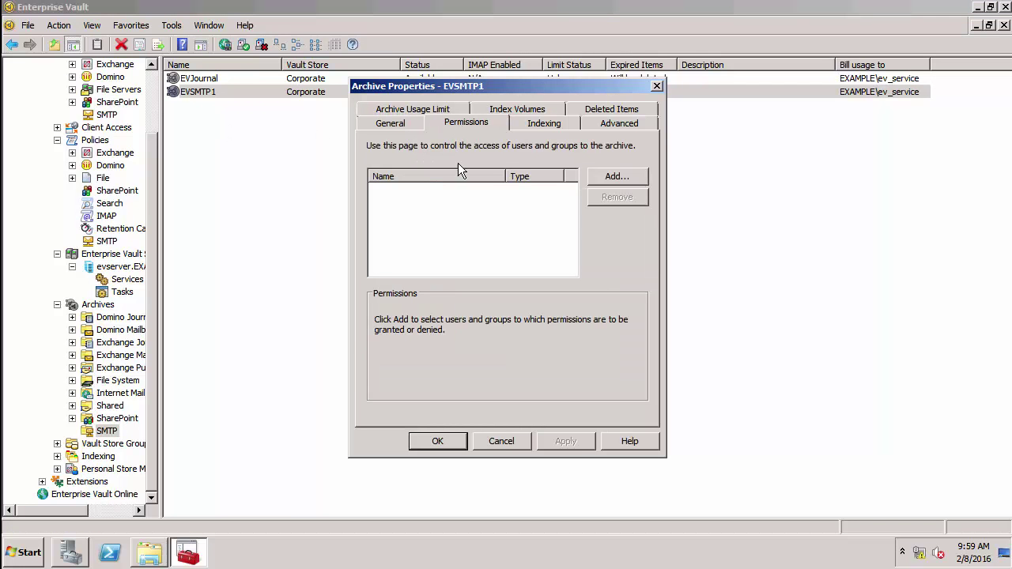
left_click(596, 179)
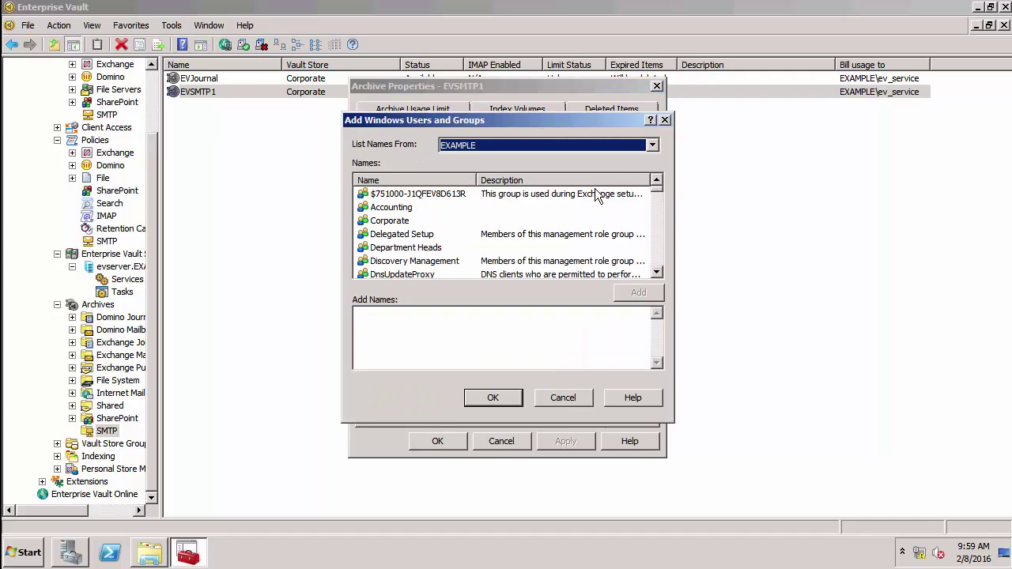
scroll(662, 251, "down", 12)
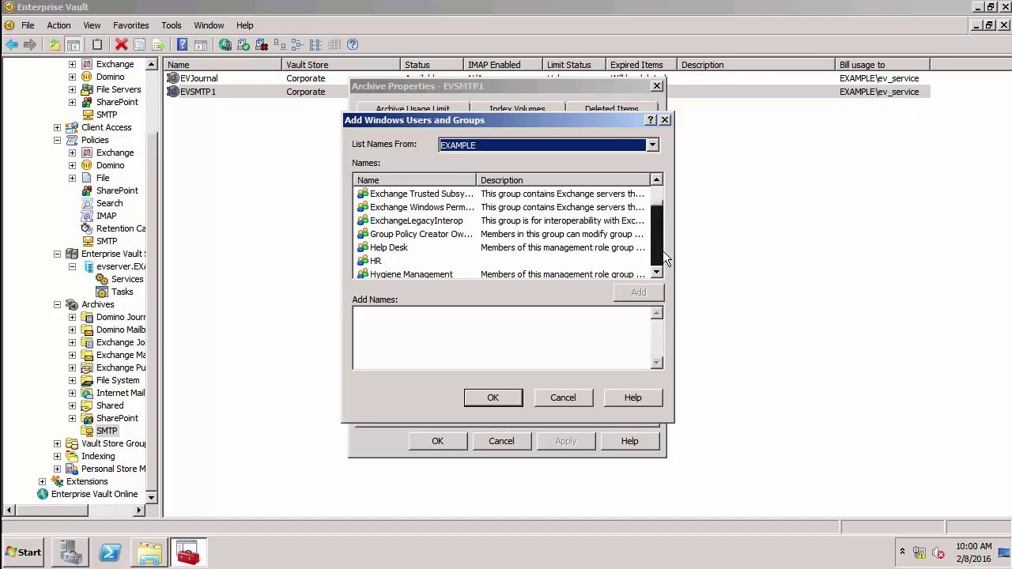
left_click(663, 250)
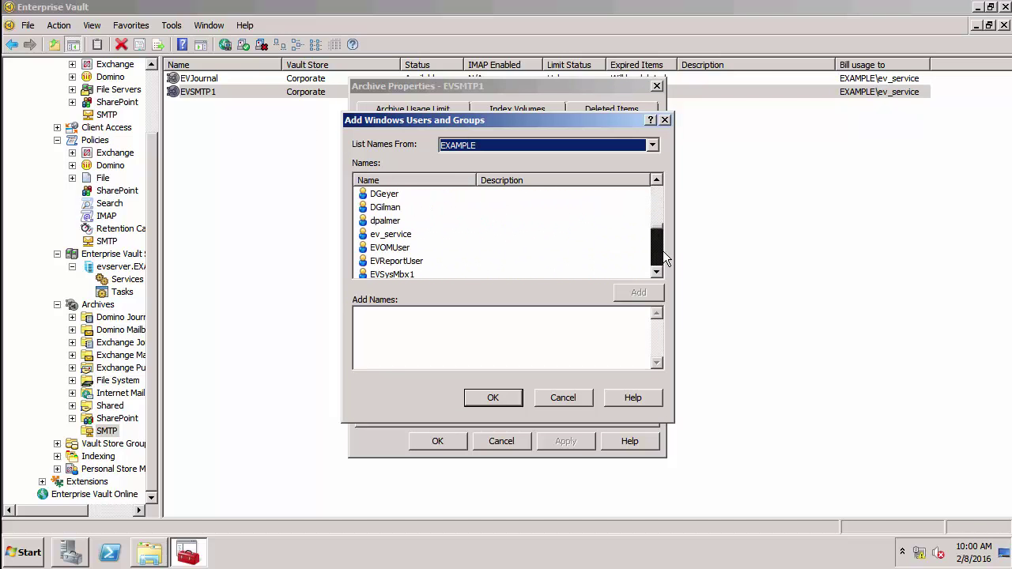
double_click(405, 235)
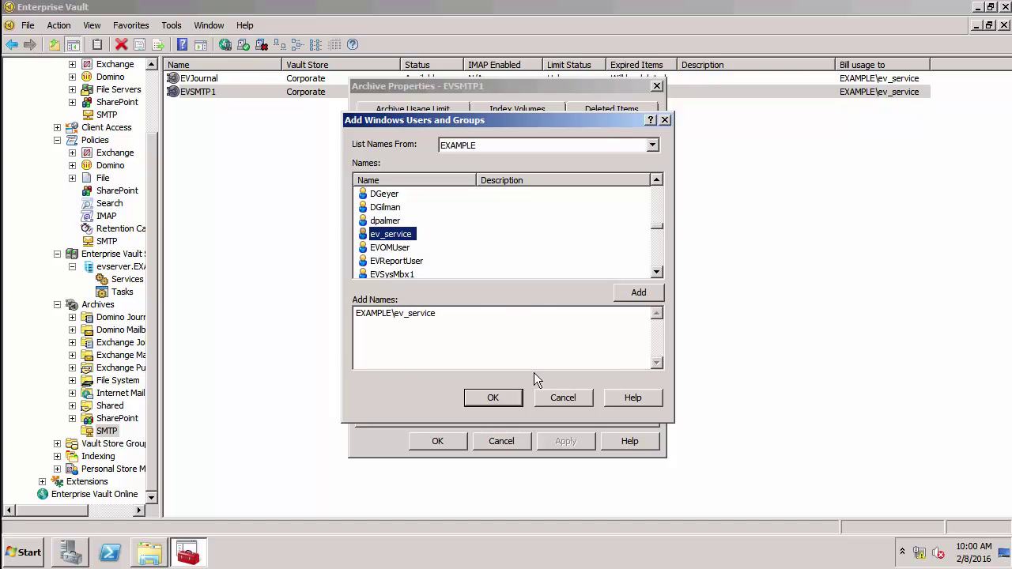
left_click(494, 397)
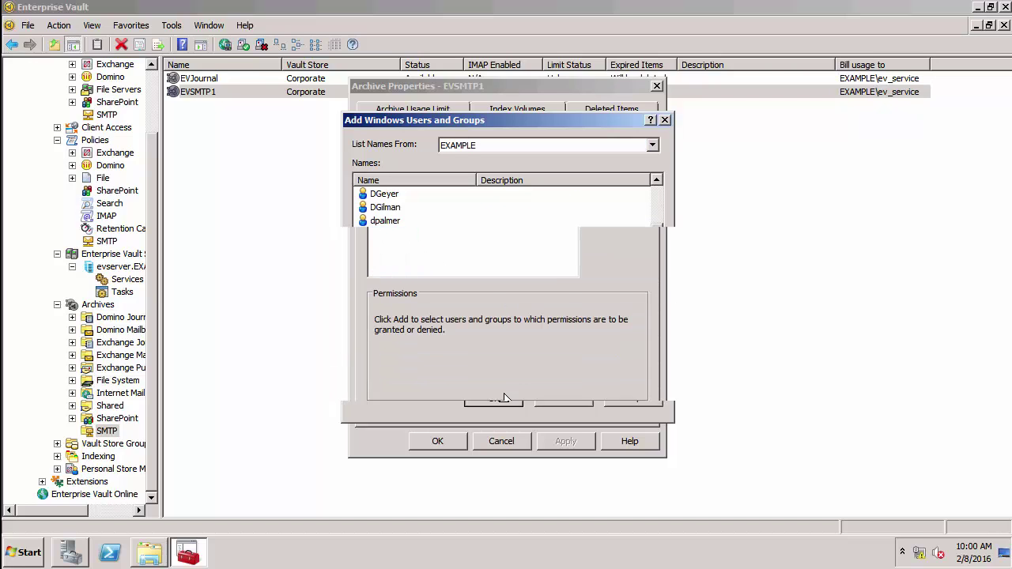
left_click(449, 440)
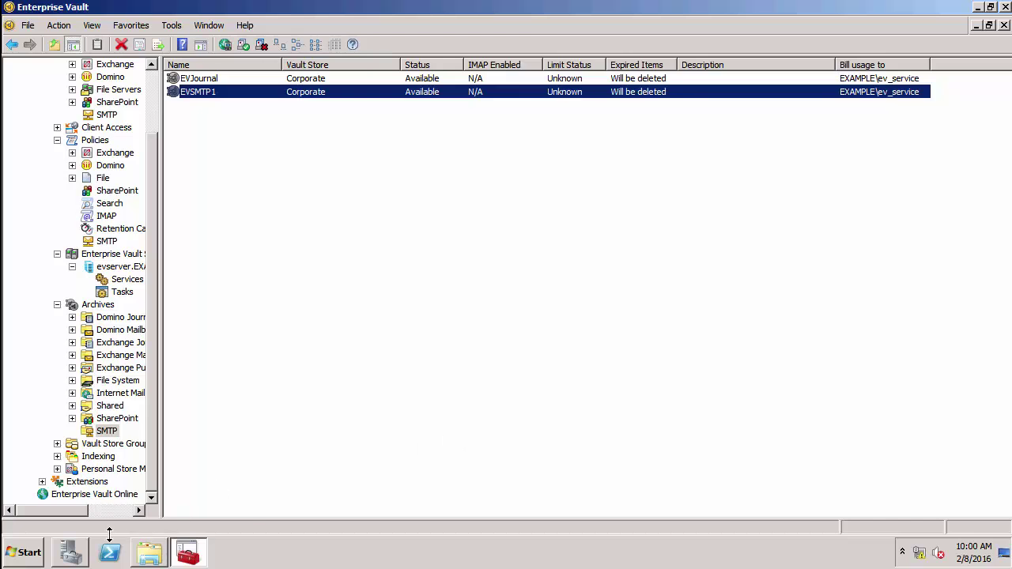
Open the Enterprise Vault Management Shell
left_click(39, 557)
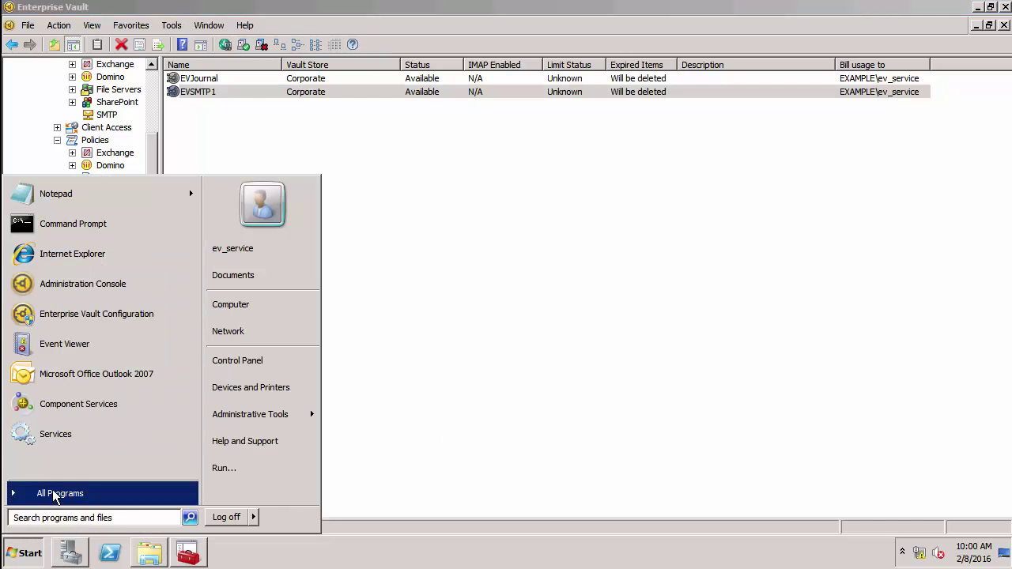
left_click(54, 493)
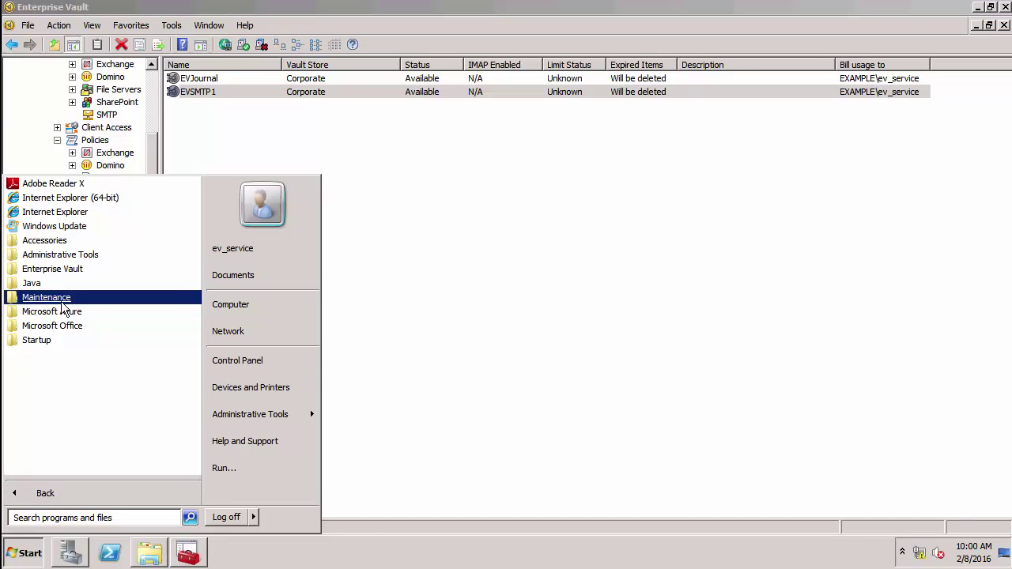
left_click(62, 272)
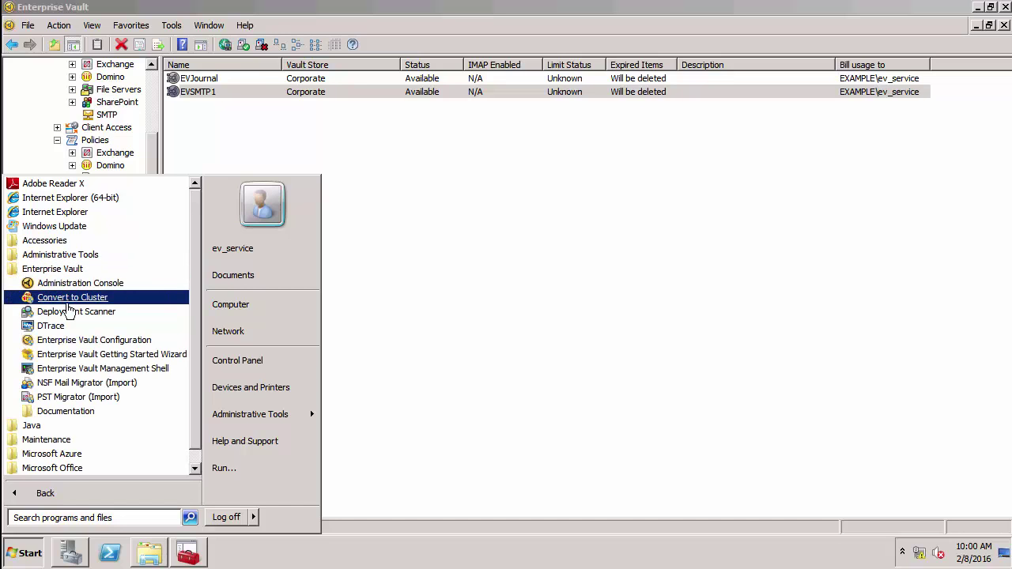
left_click(75, 368)
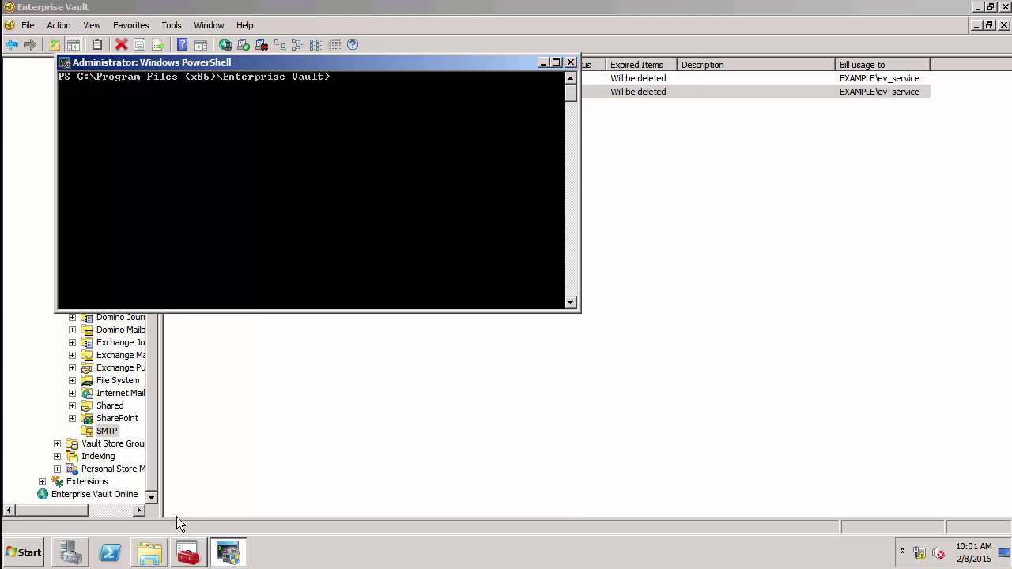
Open PowerShell Commands.txt from the Documents library in Notepad and copy its four Import-Module lines
left_click(150, 553)
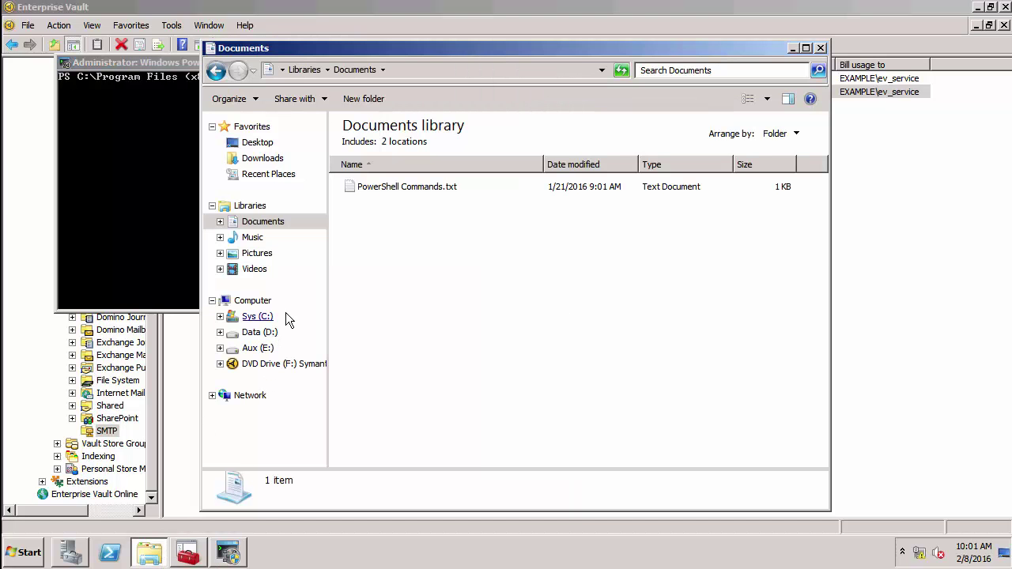
double_click(377, 196)
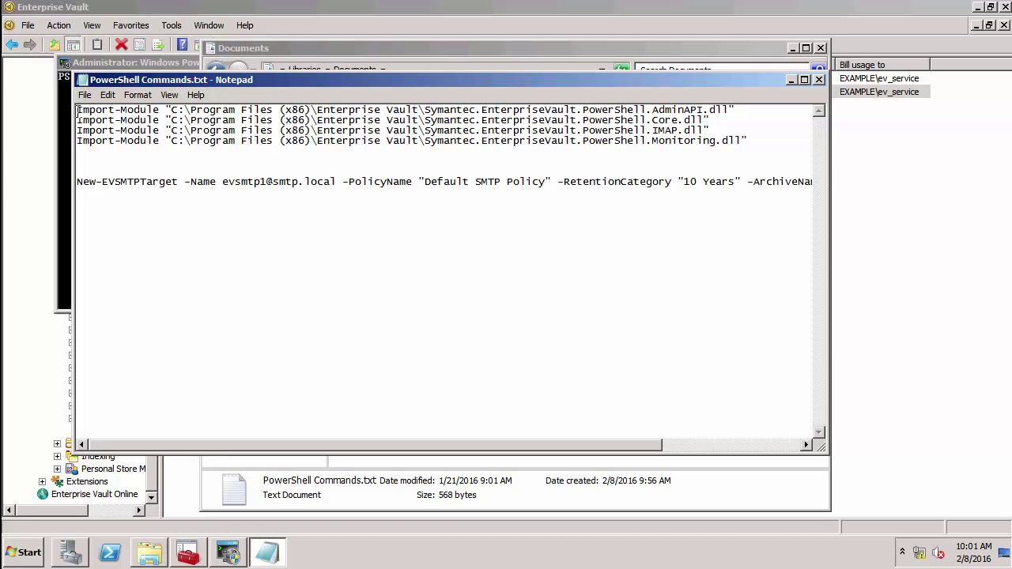
left_click_drag(76, 111, 599, 150)
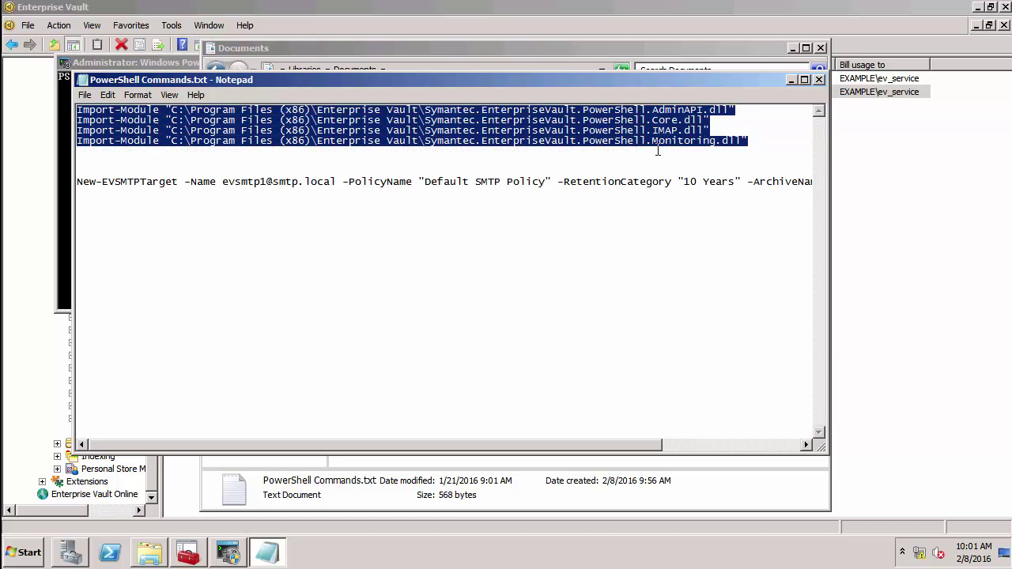
right_click(491, 125)
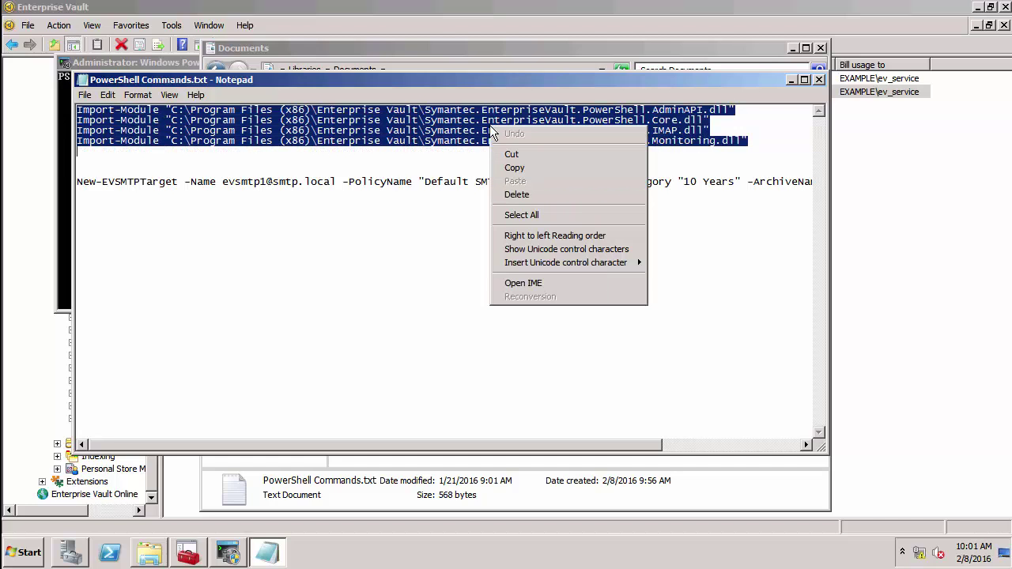
left_click(512, 168)
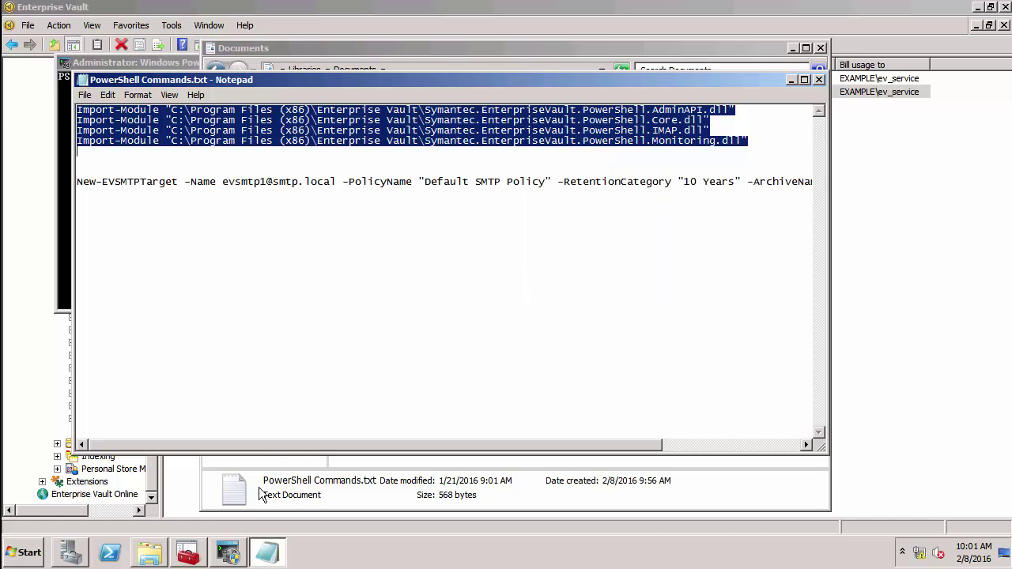
Switch to the PowerShell window and run the copied Import-Module commands for AdminAPI, Core, IMAP and Monitoring
left_click(231, 552)
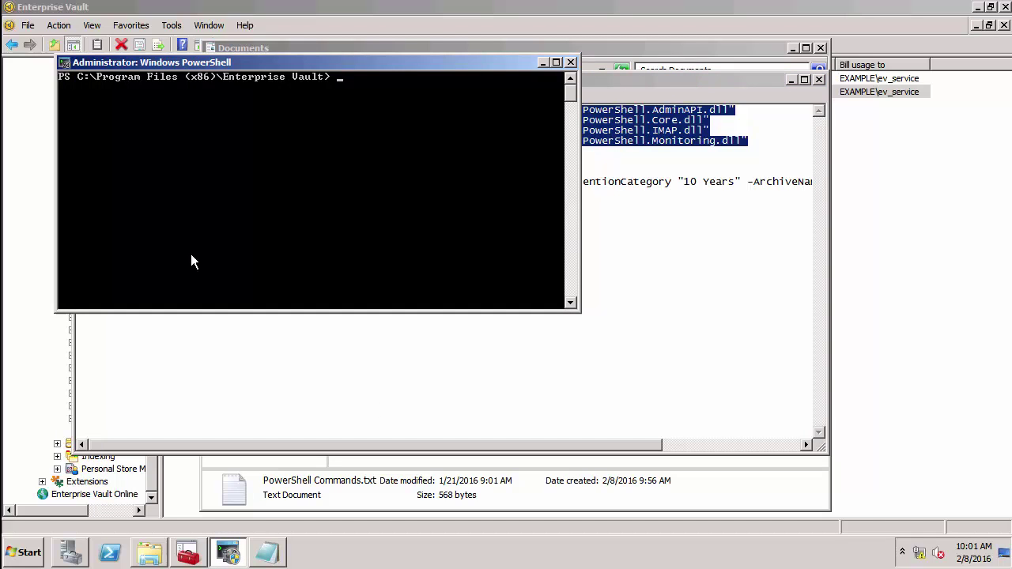
left_click(68, 62)
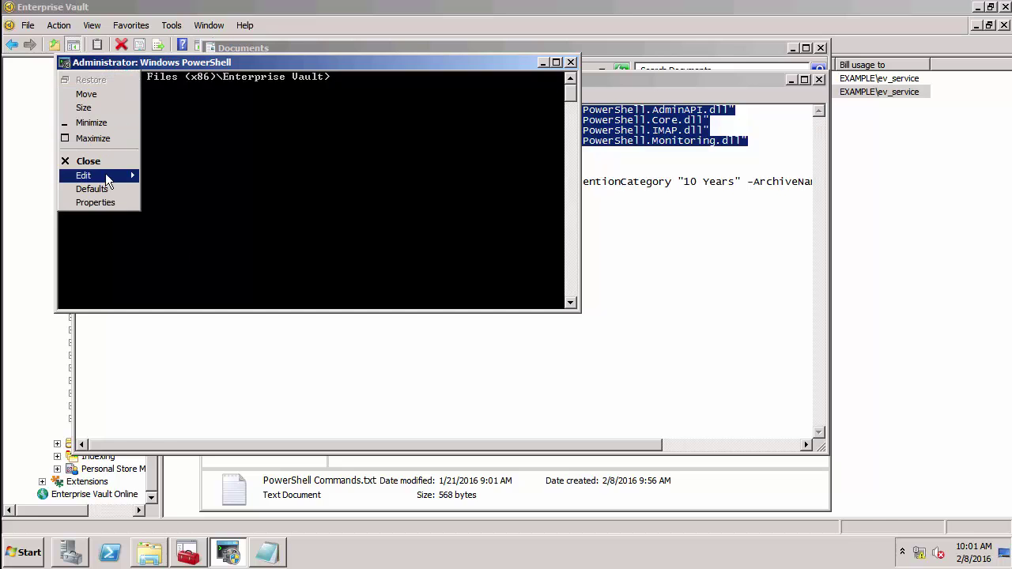
mouse_move(105, 175)
left_click(162, 202)
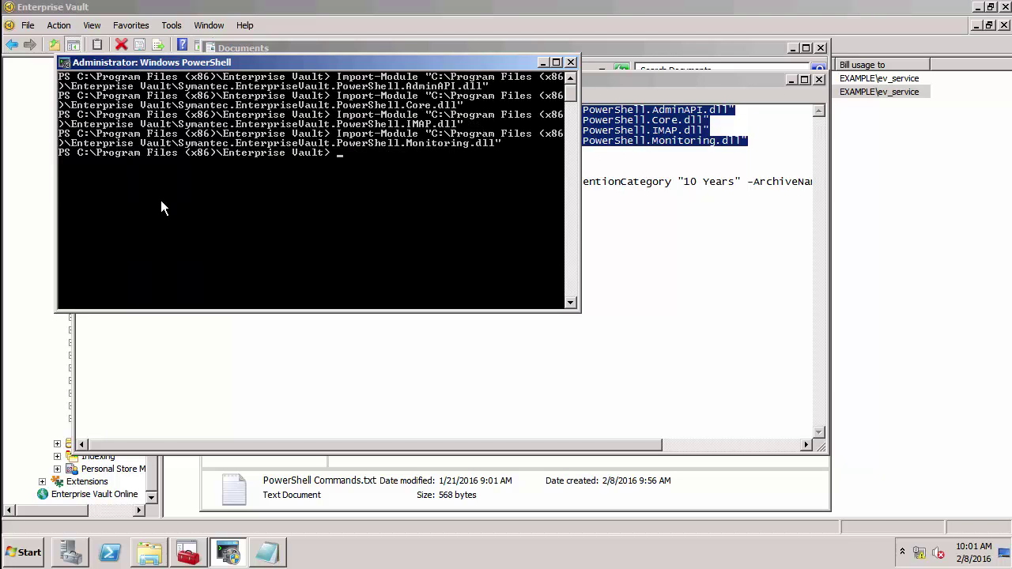
Switch to PowerShell Commands.txt in Notepad and copy the entire New-EVSMTPTarget command line
left_click(258, 346)
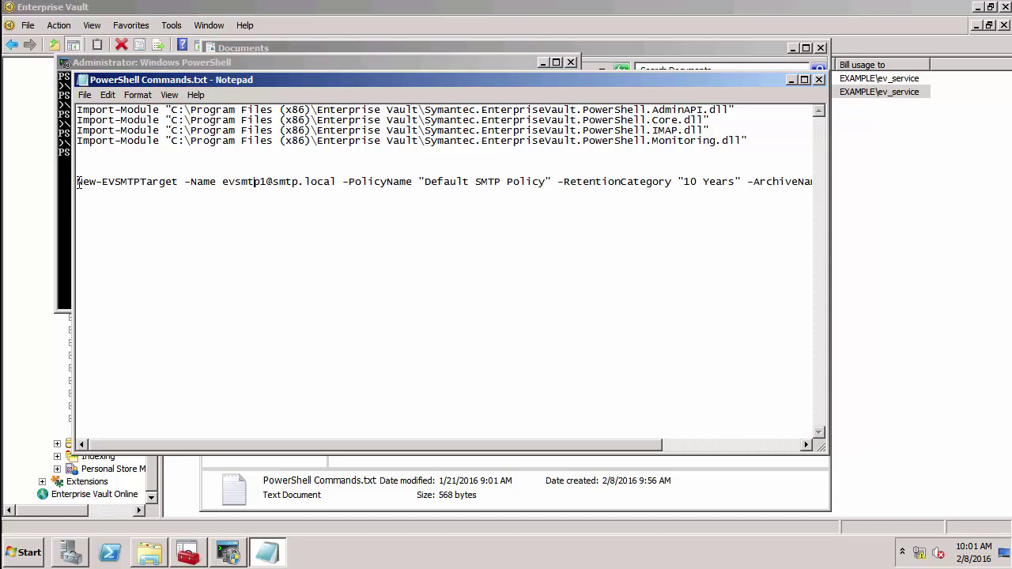
left_click_drag(76, 181, 826, 178)
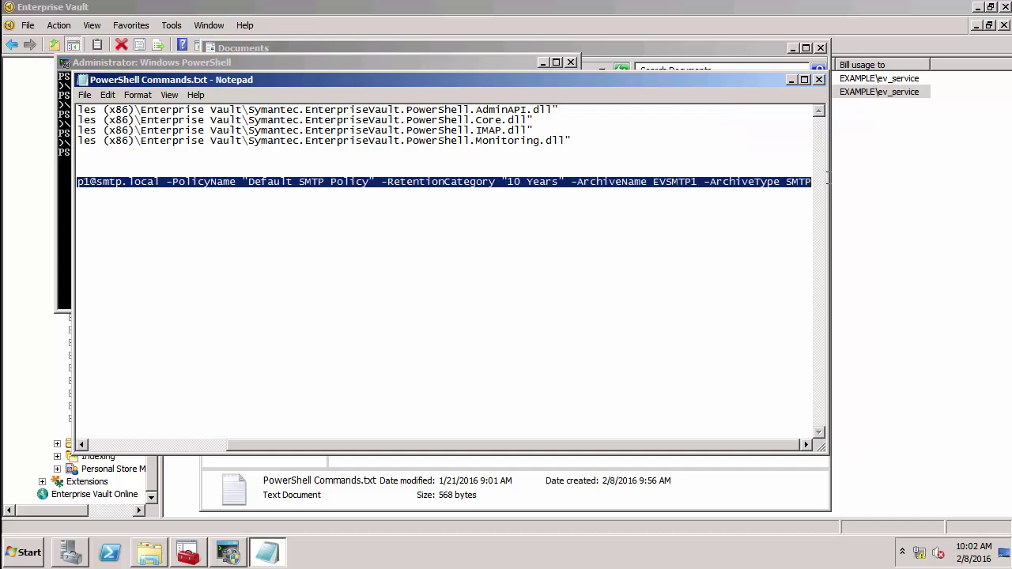
right_click(422, 184)
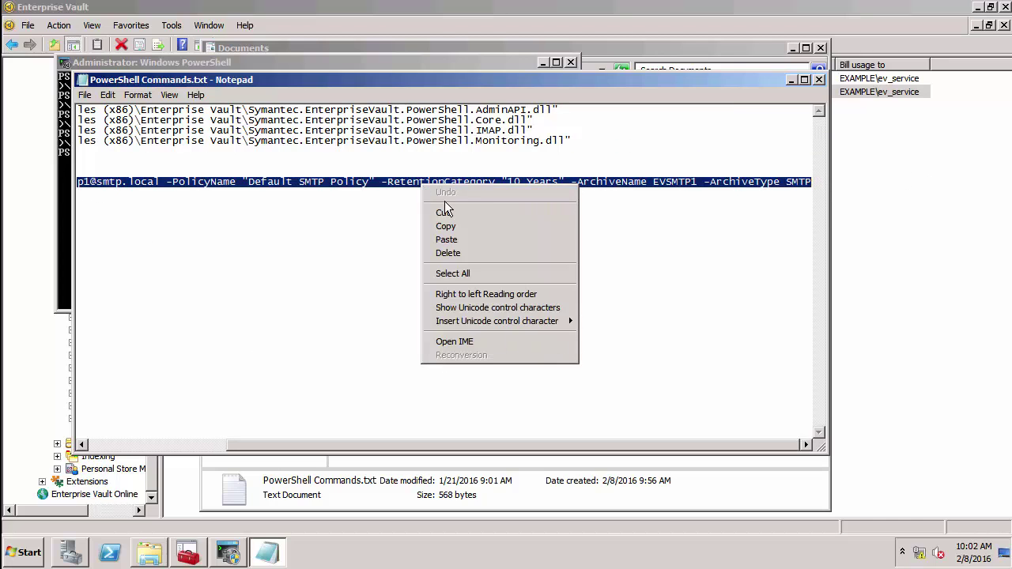
left_click(446, 227)
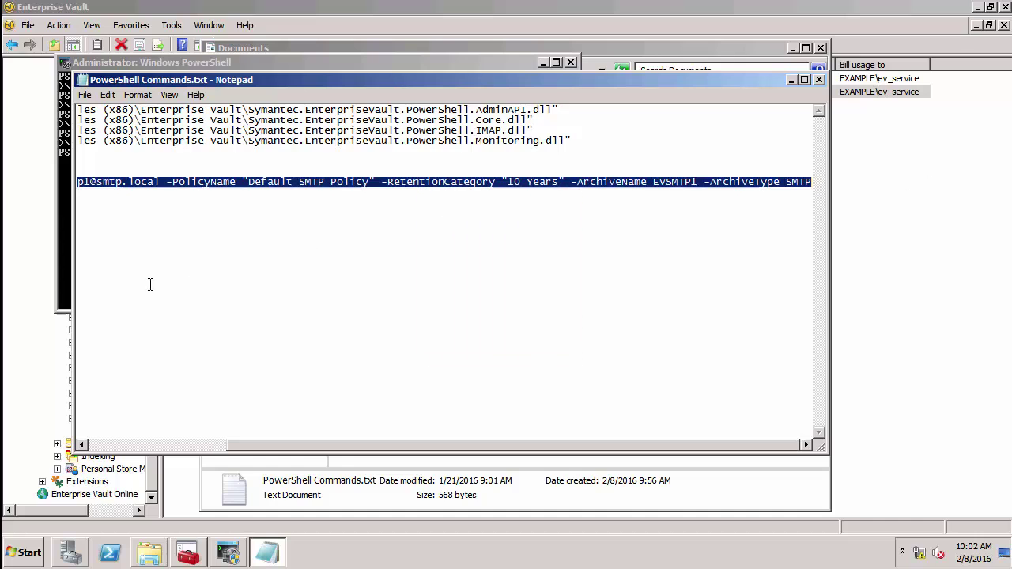
In the PowerShell window, run the copied New-EVSMTPTarget command with Default SMTP Policy, retention category 10 Years, archive EVSMTP1 and archive type SMTP
left_click(61, 282)
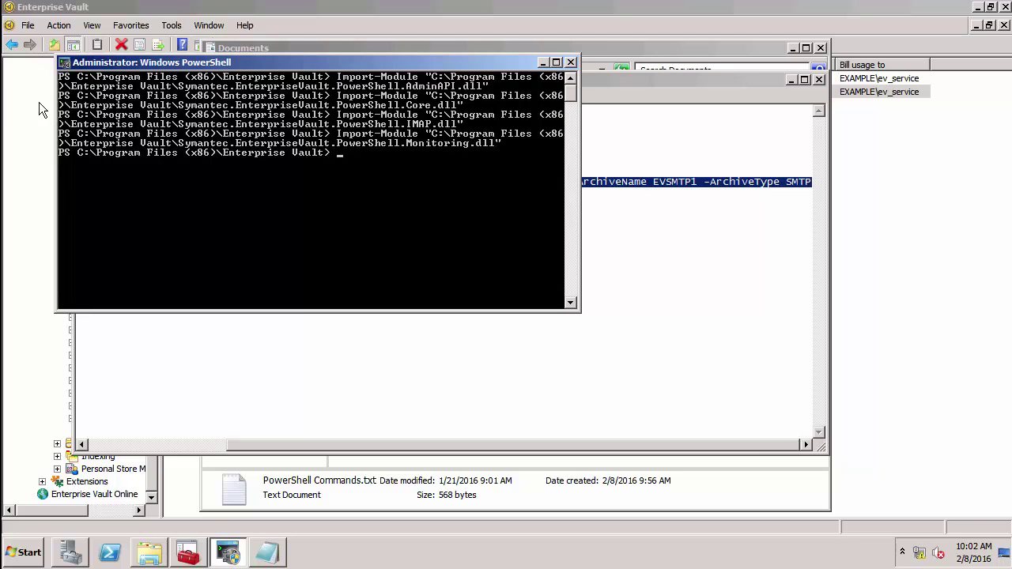
left_click(65, 66)
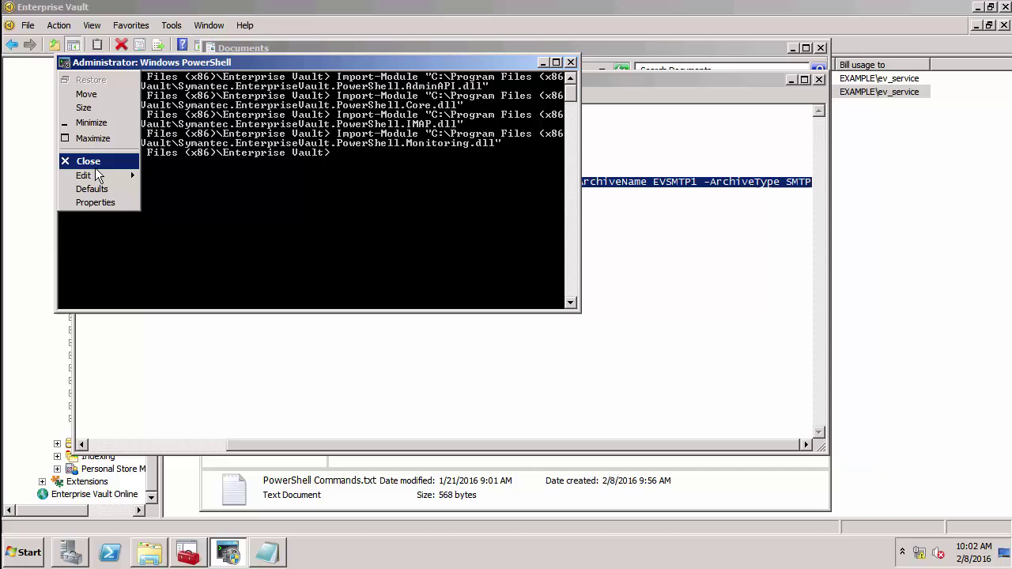
mouse_move(100, 177)
left_click(161, 202)
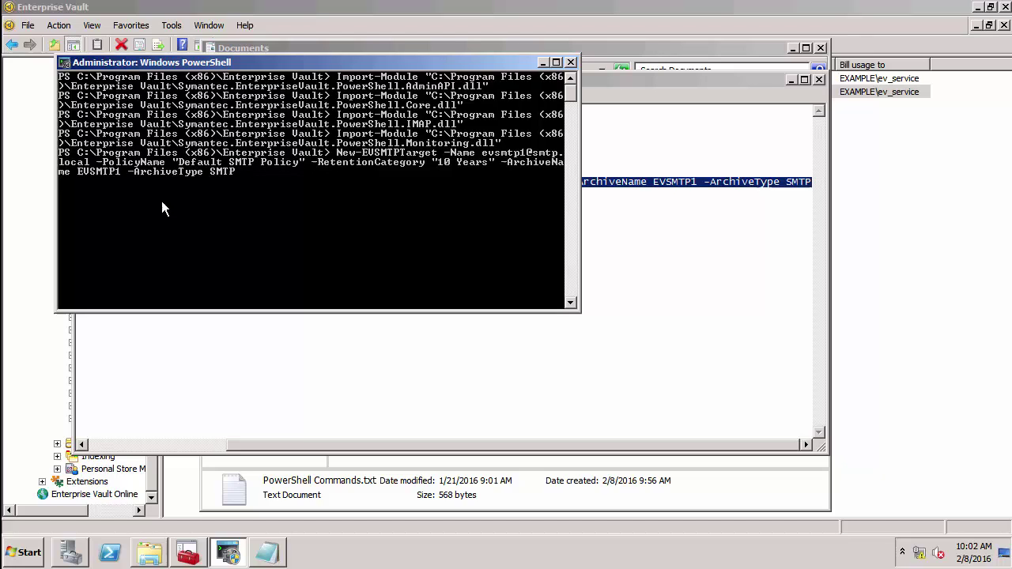
key("Return")
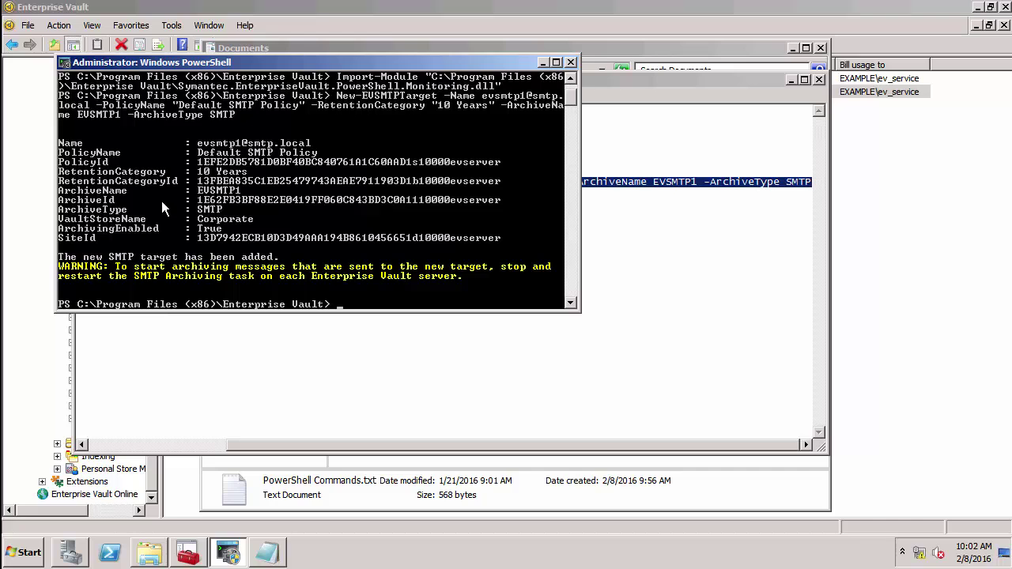
Minimize PowerShell and Notepad, return to the Enterprise Vault console and refresh the list of SMTP targets
left_click(542, 61)
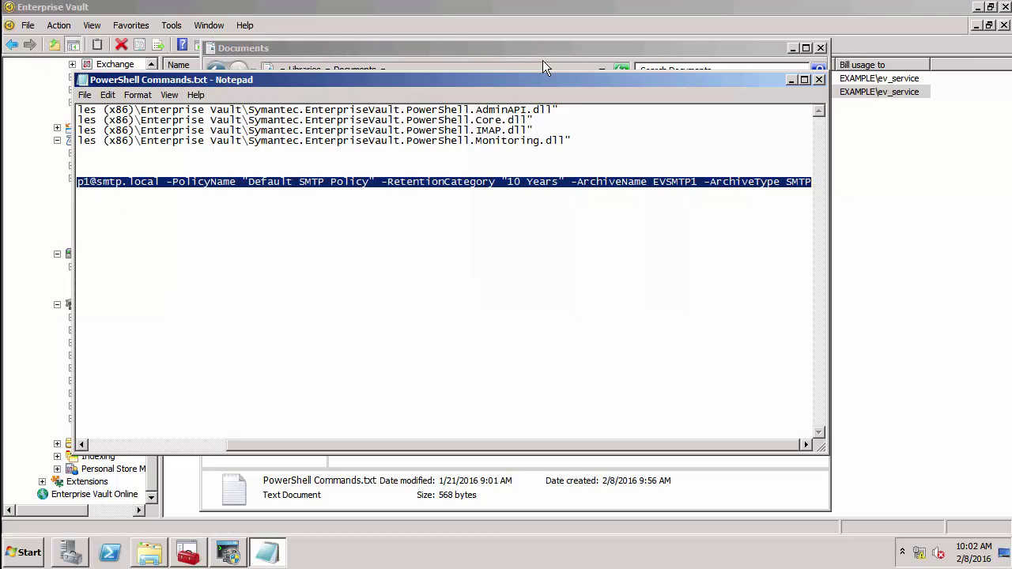
left_click(791, 80)
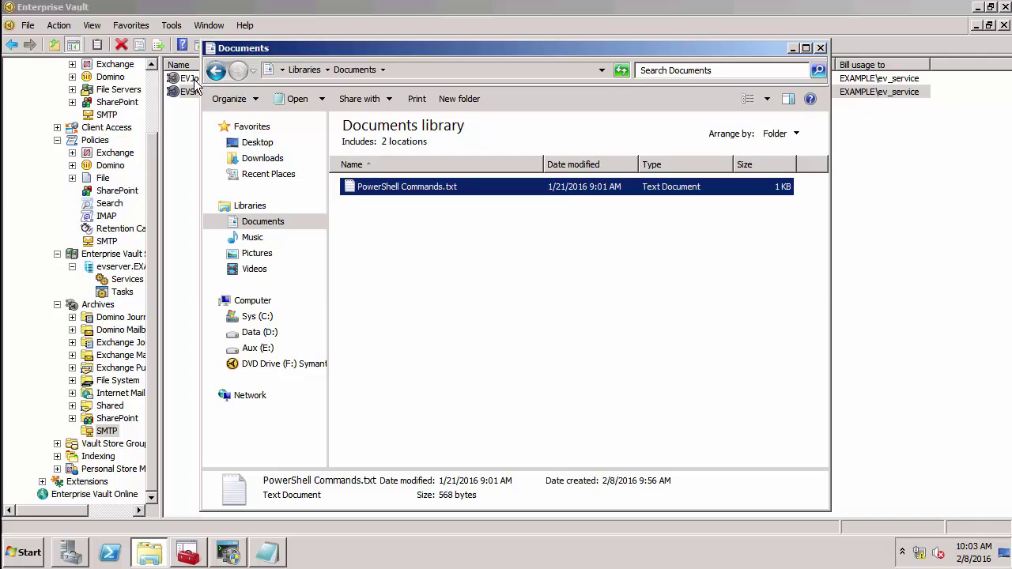
left_click(111, 116)
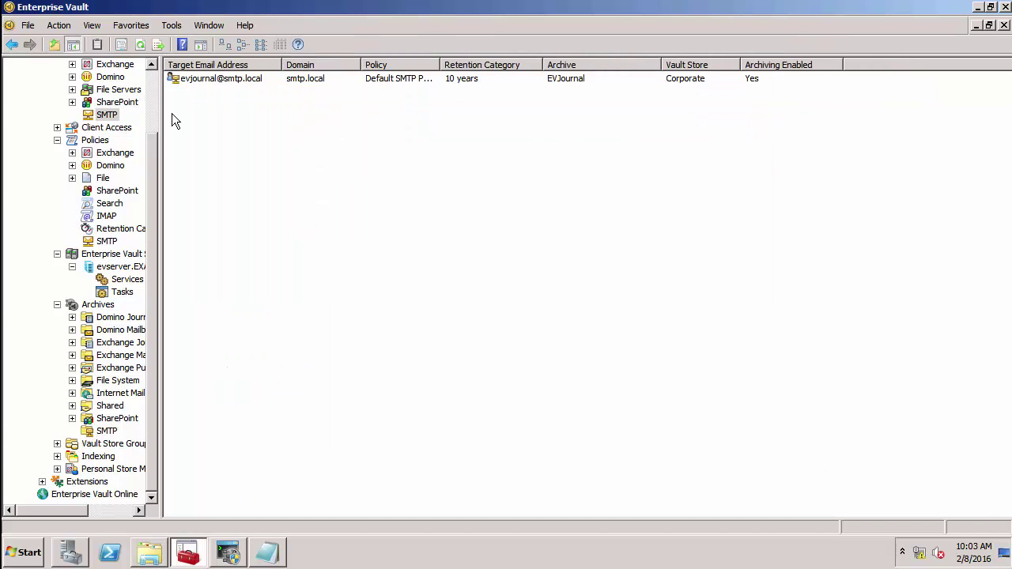
right_click(208, 118)
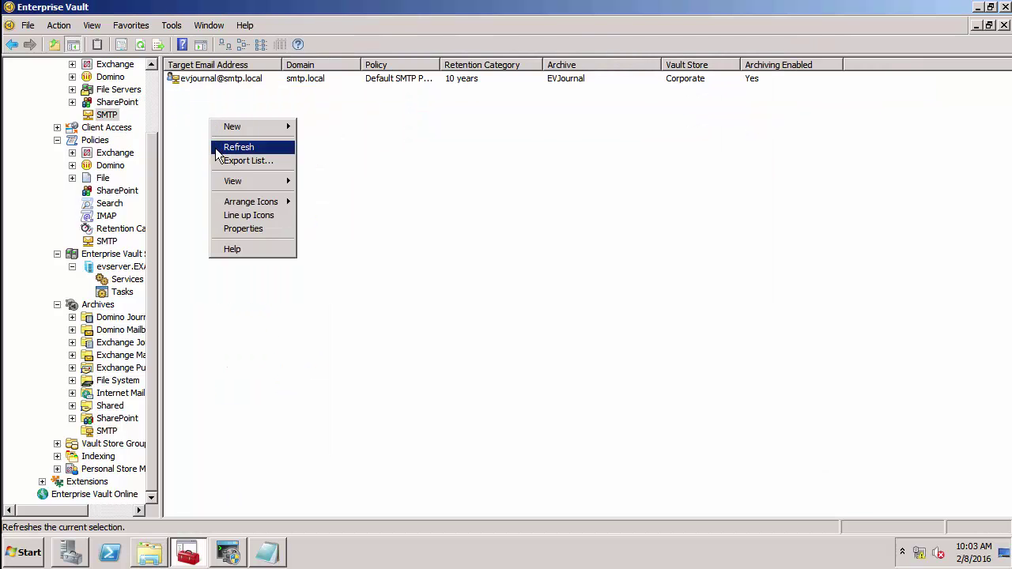
left_click(215, 148)
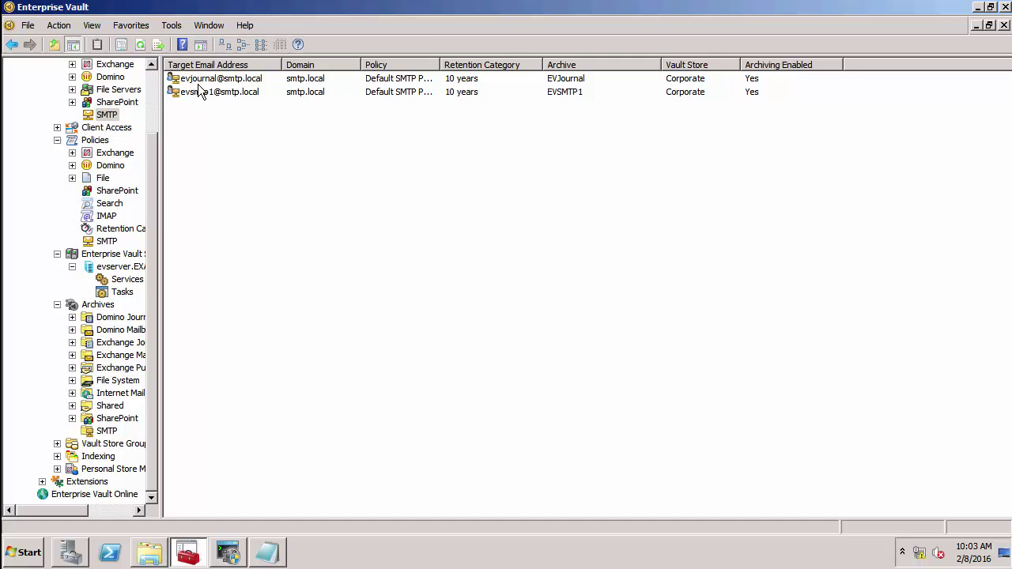
Turn off archiving of messages sent from or received by the SMTP address of the EVJournal target and save its properties
left_click(195, 80)
right_click(198, 84)
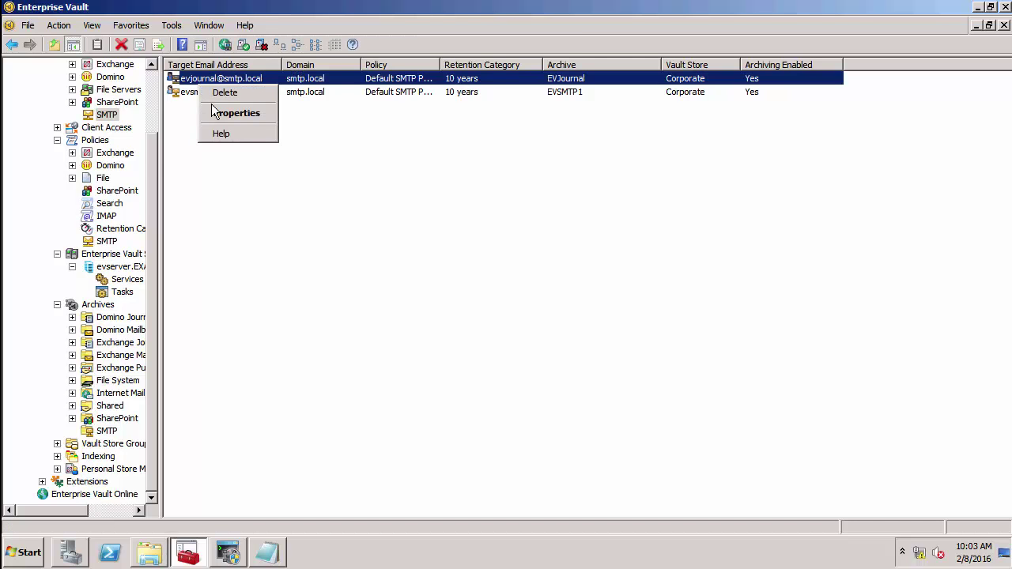
left_click(219, 113)
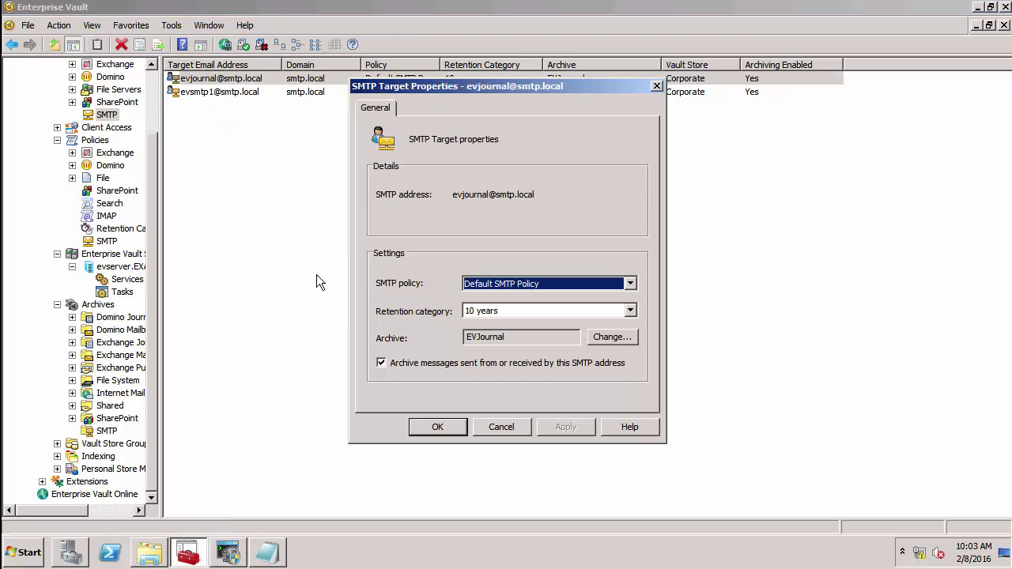
left_click(379, 361)
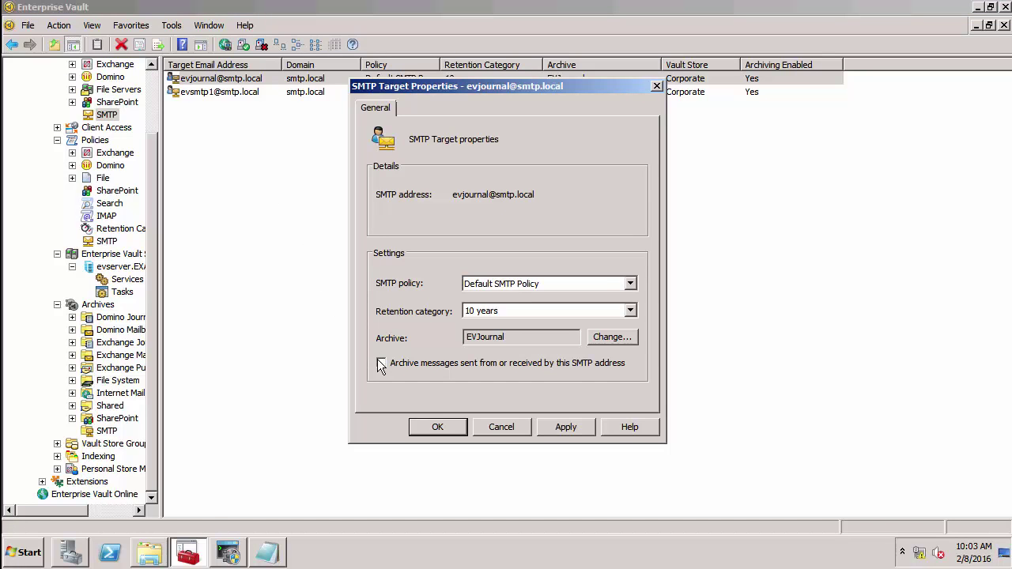
left_click(427, 425)
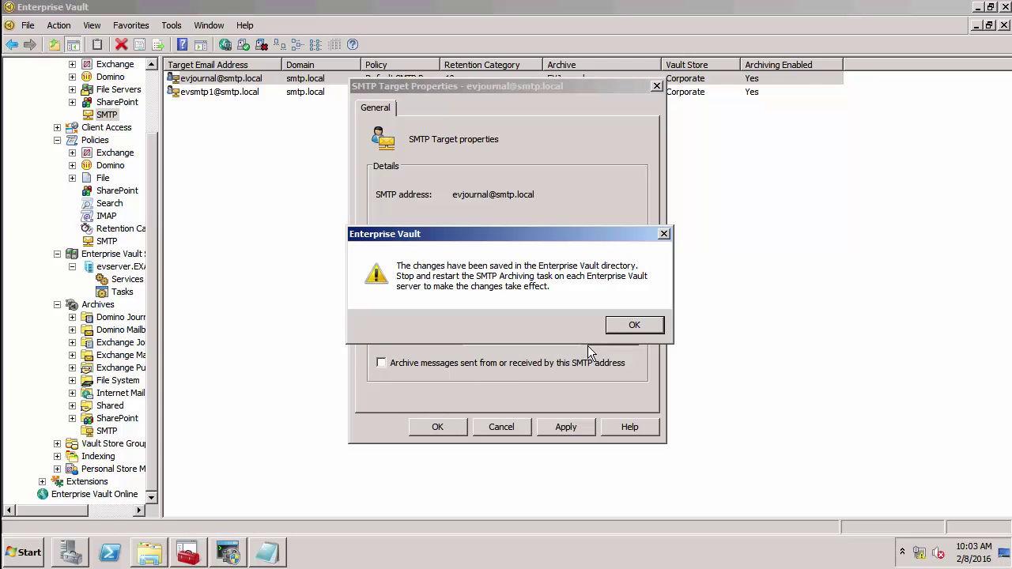
left_click(613, 330)
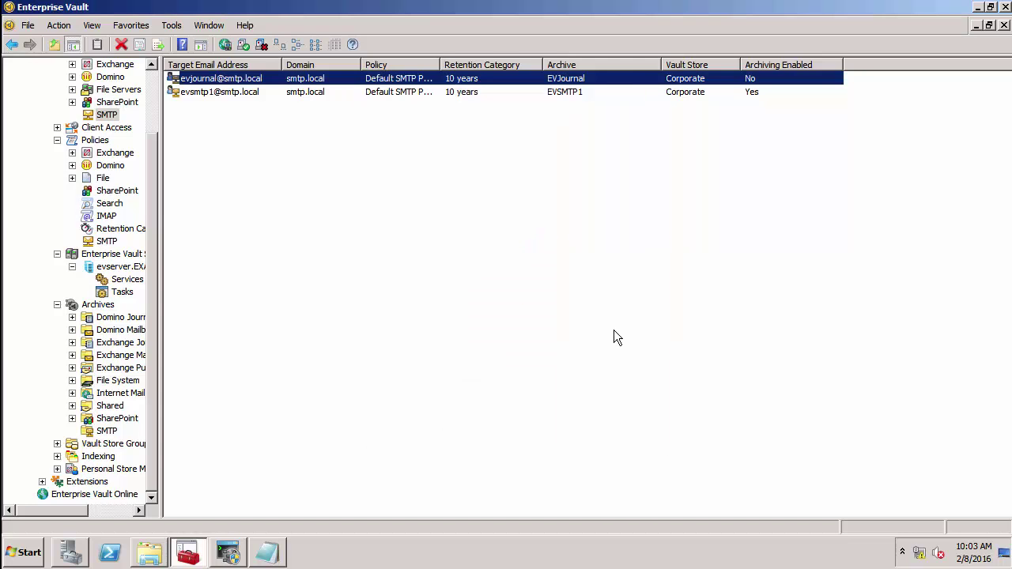
Review the properties of the SMTP target that uses the EVSMTP1 archive, including its policy, retention category and archiving option
left_click(225, 104)
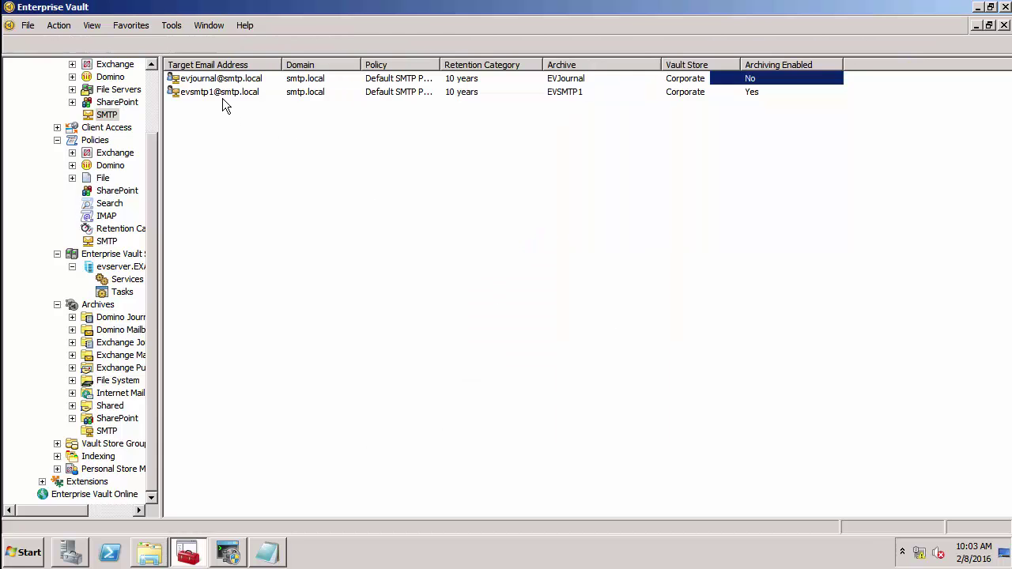
right_click(222, 98)
left_click(218, 87)
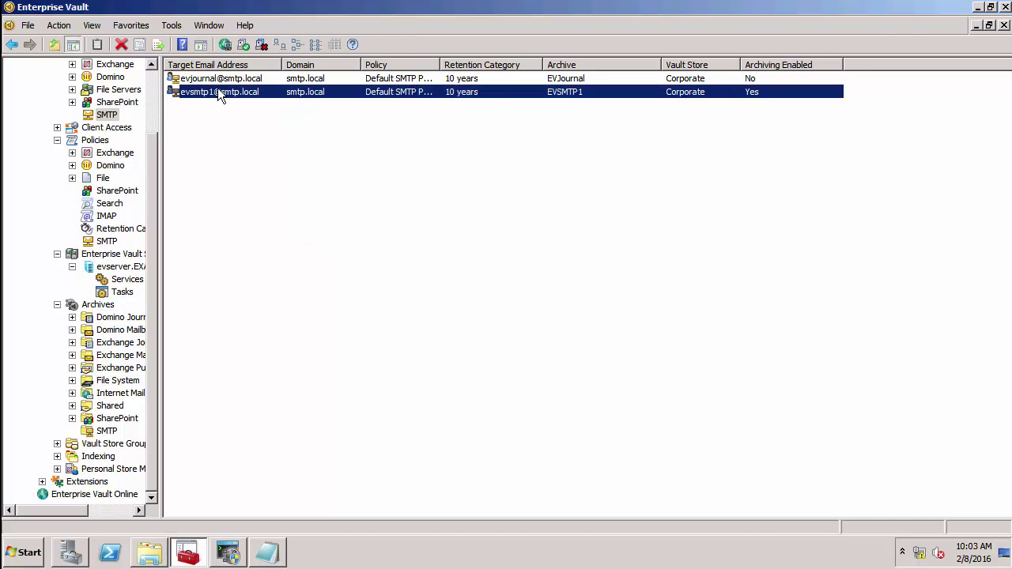
right_click(218, 88)
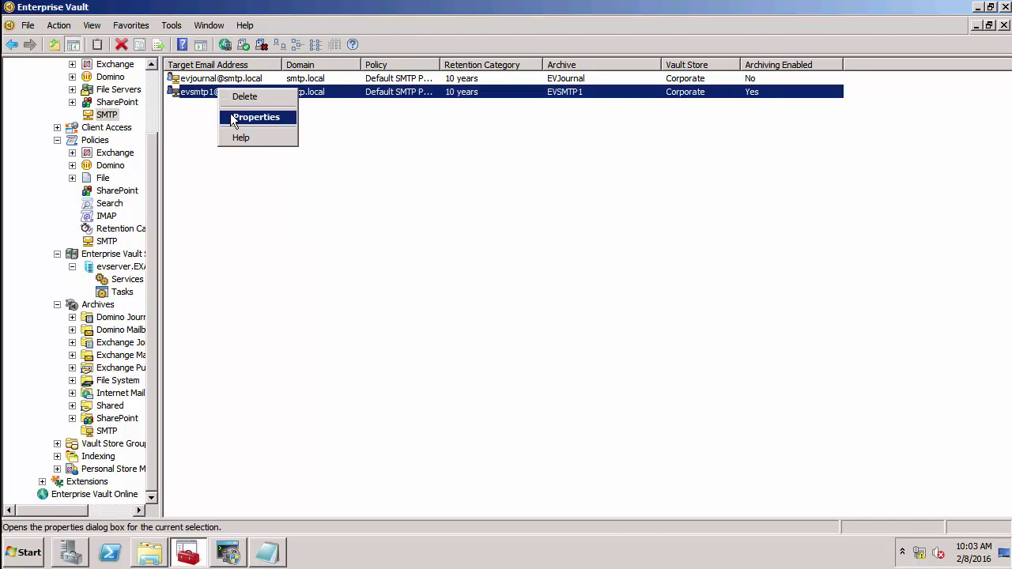
left_click(230, 115)
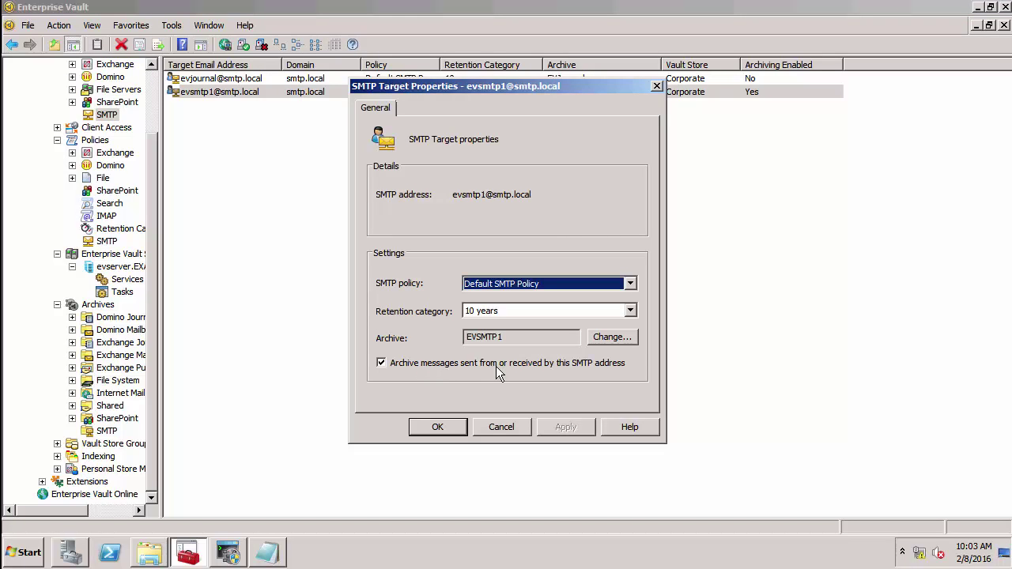
left_click(451, 425)
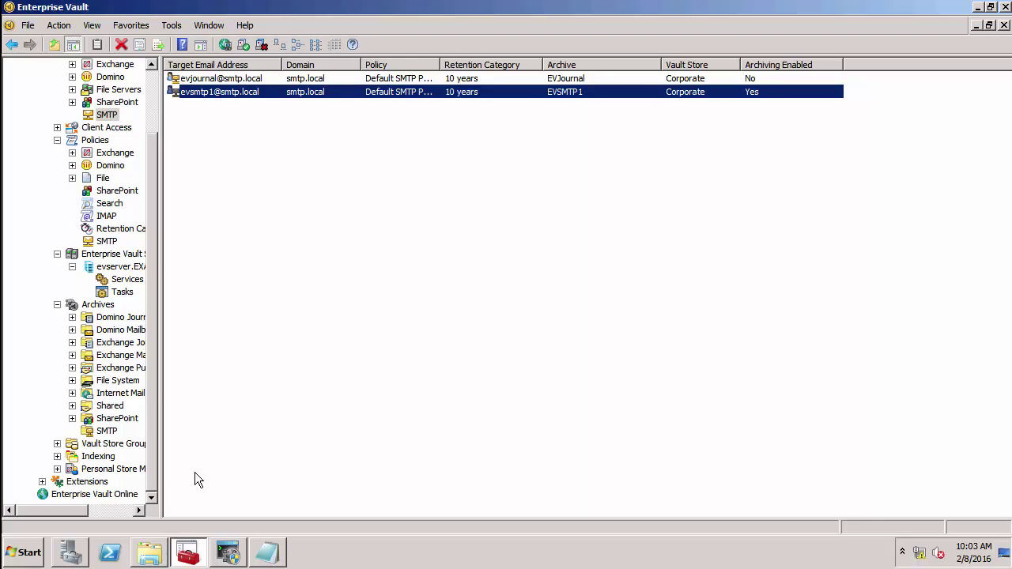
Switch to Windows Explorer and open the folder C:\Program Files (x86)\Enterprise Vault\SMTP\DATA\etc\switch
left_click(162, 552)
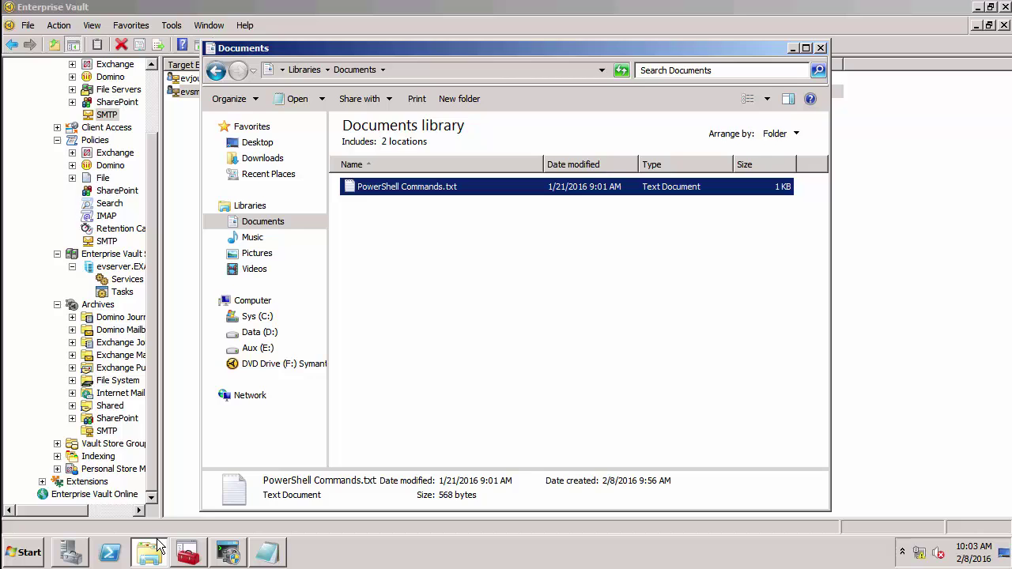
left_click(257, 317)
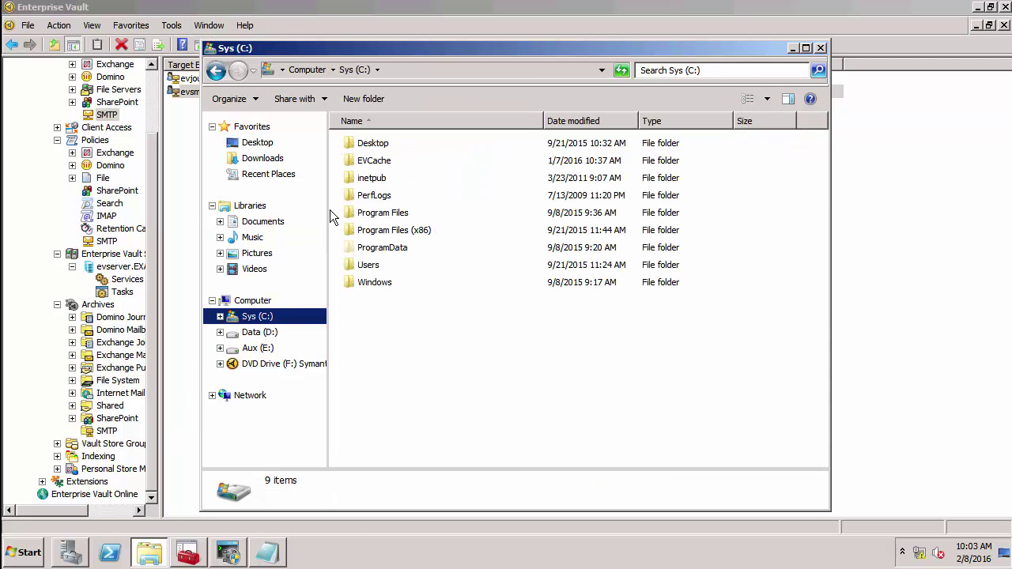
double_click(356, 230)
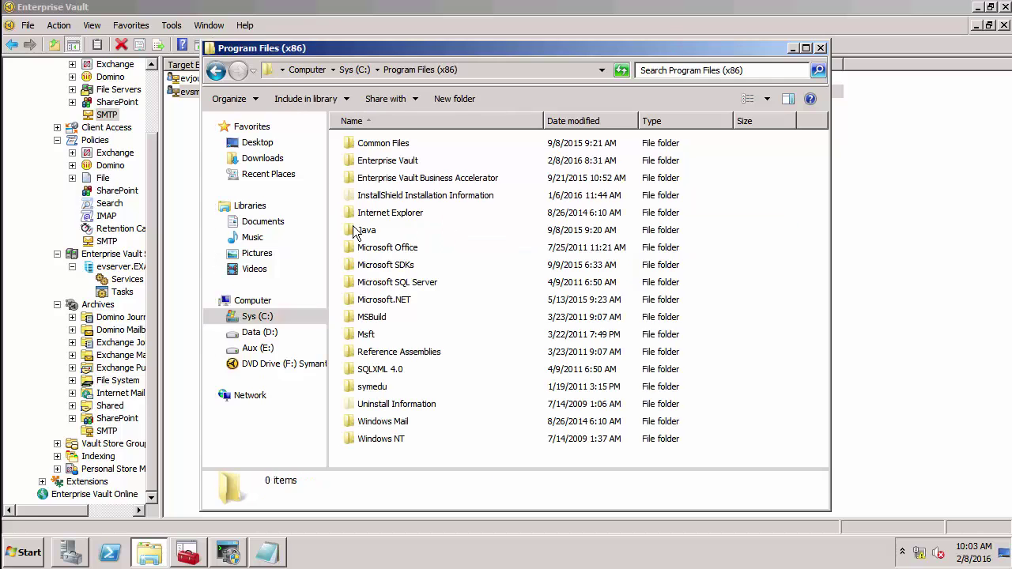
double_click(363, 163)
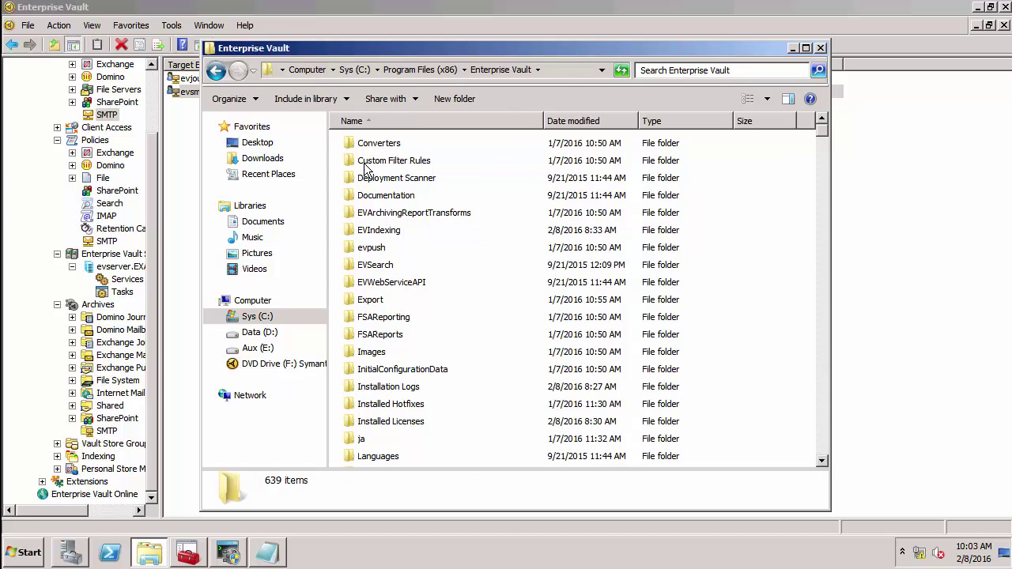
left_click(822, 412)
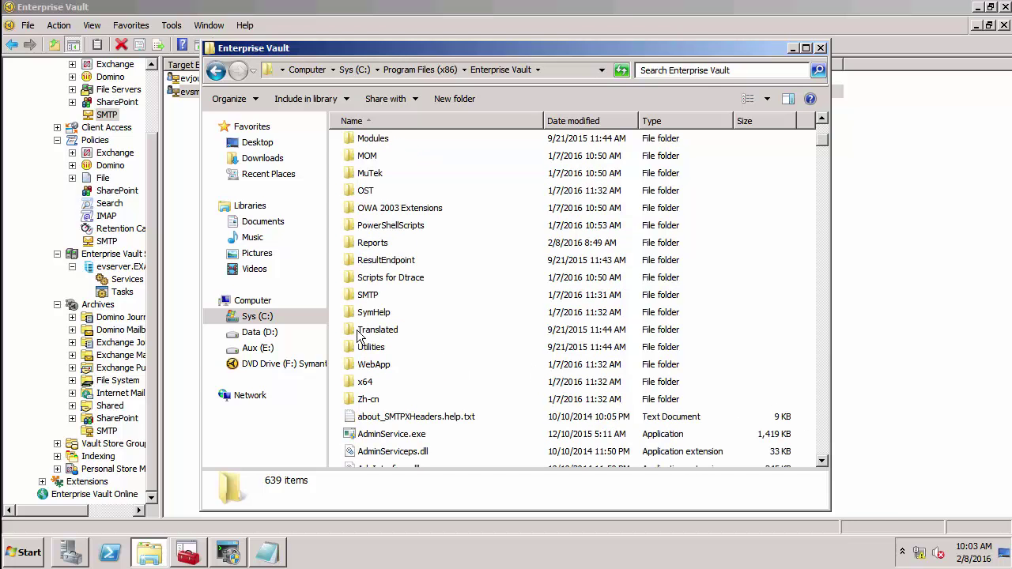
left_click(357, 299)
double_click(358, 300)
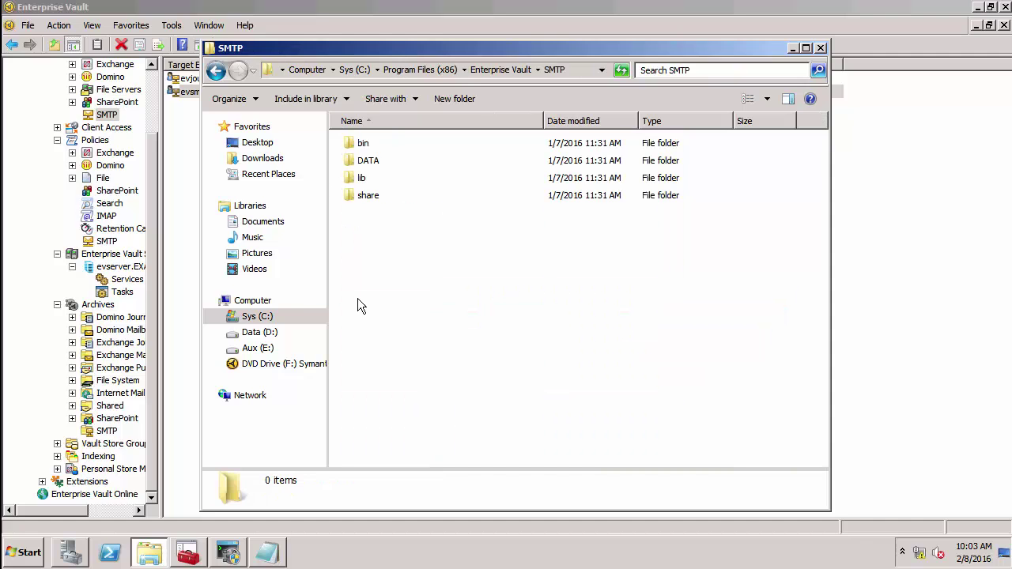
double_click(358, 163)
double_click(358, 146)
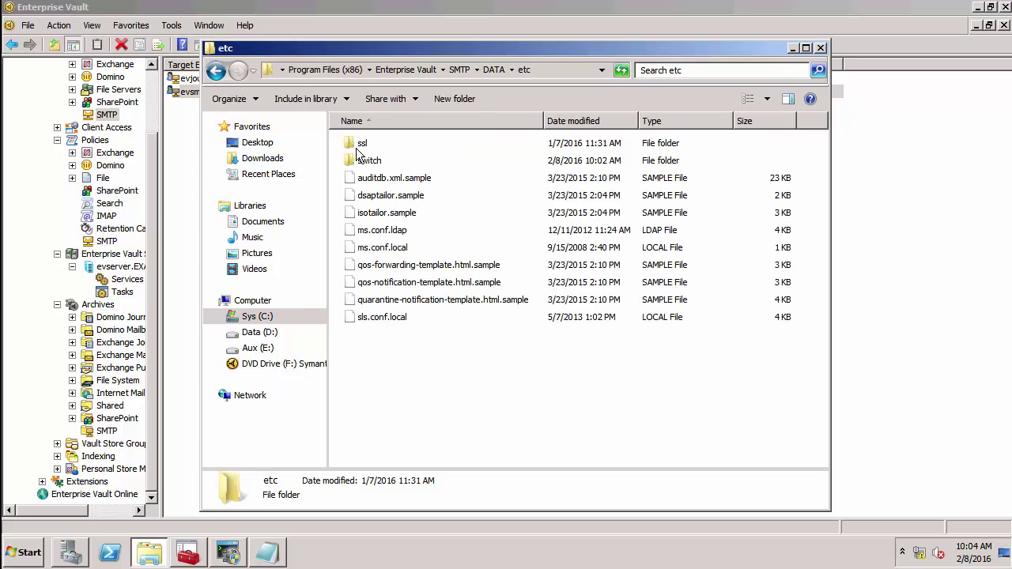
double_click(359, 162)
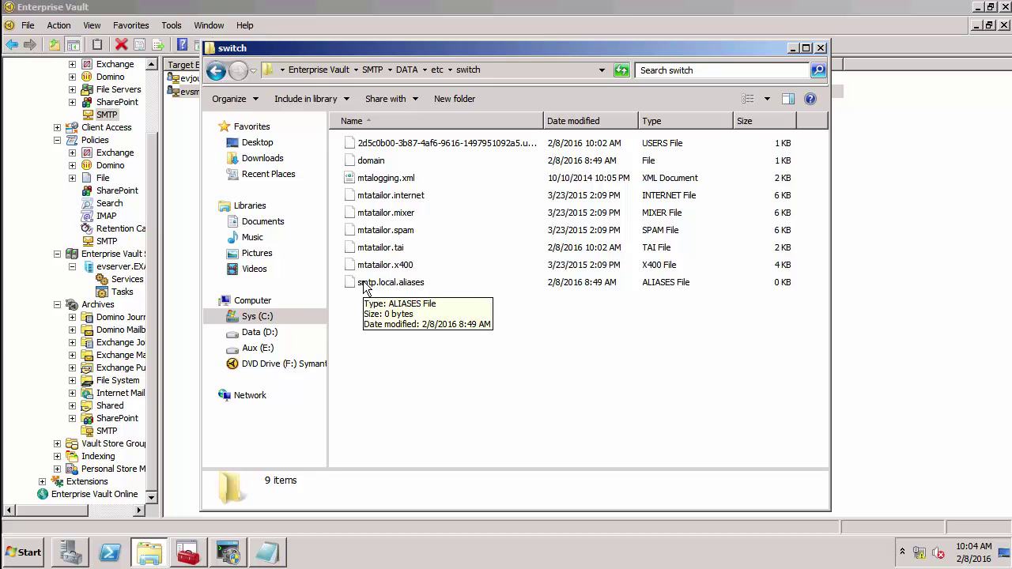
Open the smtp.local.aliases file with Notepad, chosen from the installed programs
double_click(365, 285)
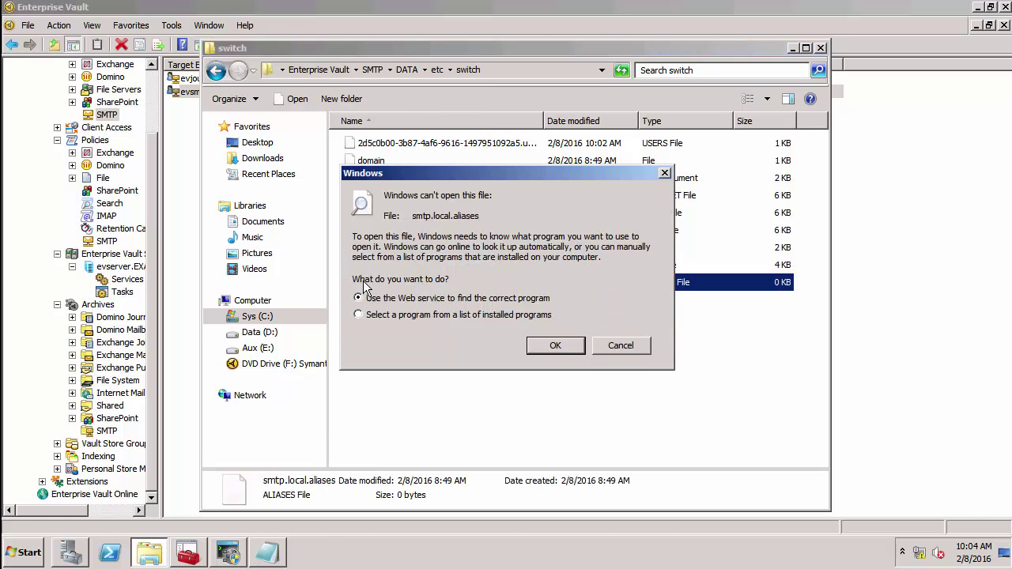
left_click(401, 315)
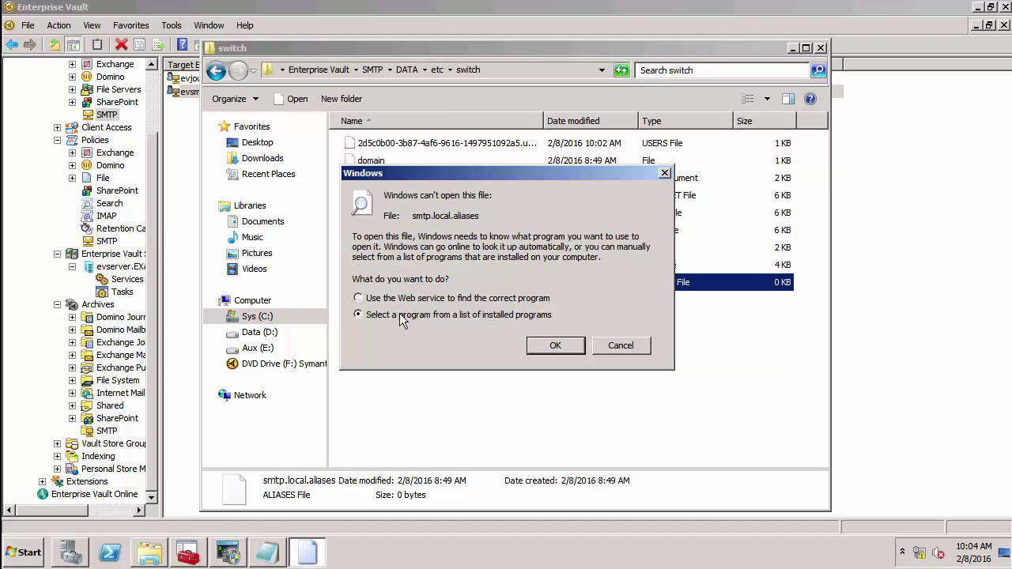
left_click(550, 345)
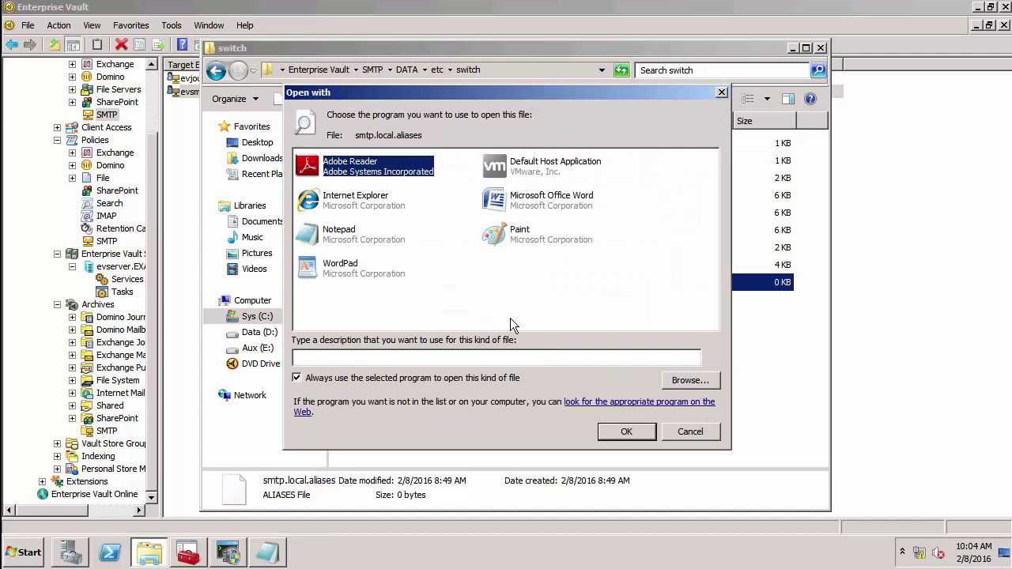
double_click(368, 237)
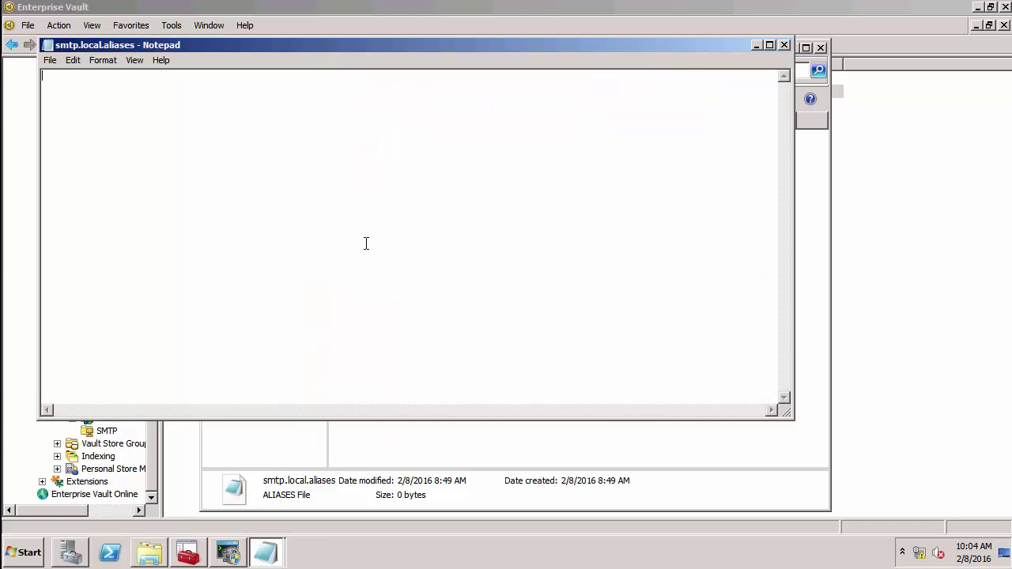
Enter "evjournal:alias evsmtp1" in the aliases file and save it in the Documents library as smtp.local.aliases with the All Files type
type("evjournal:alias evsmtp1")
left_click(49, 45)
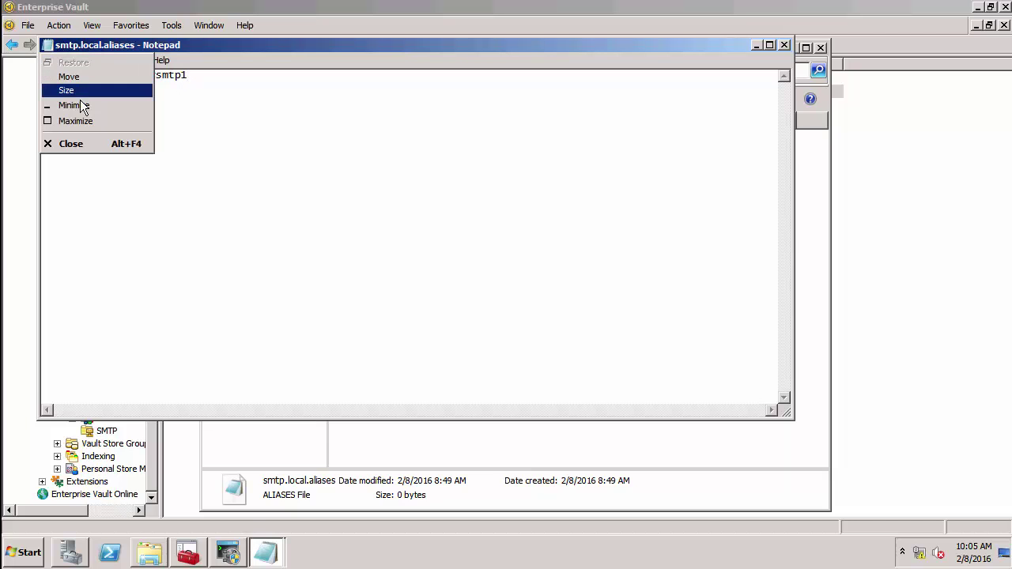
left_click(102, 144)
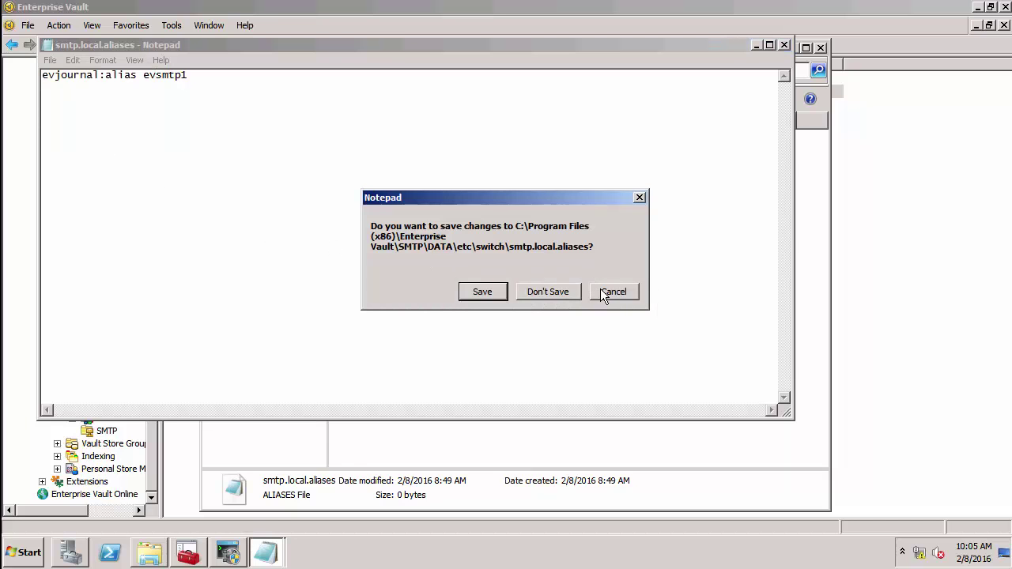
left_click(482, 291)
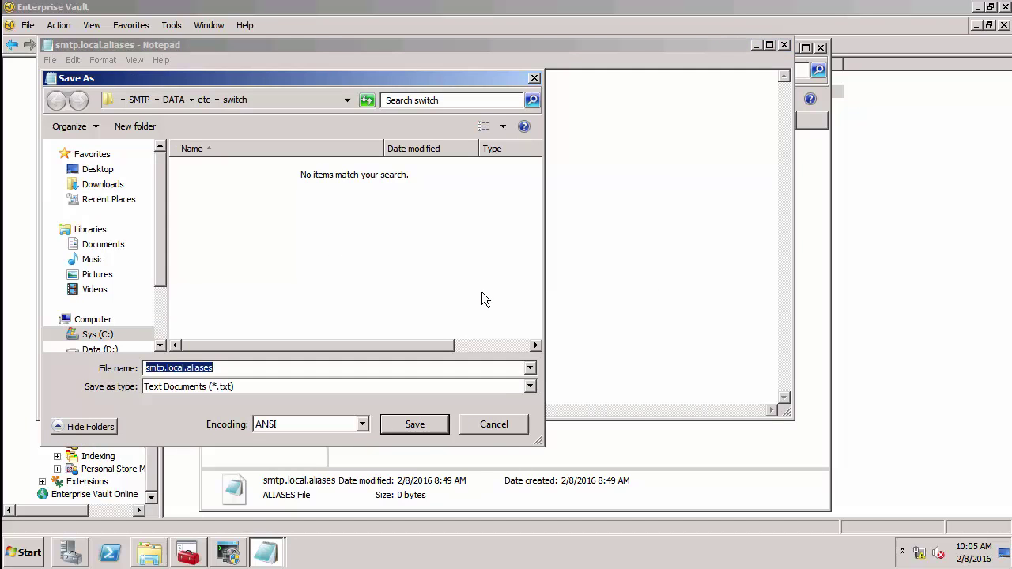
left_click(233, 384)
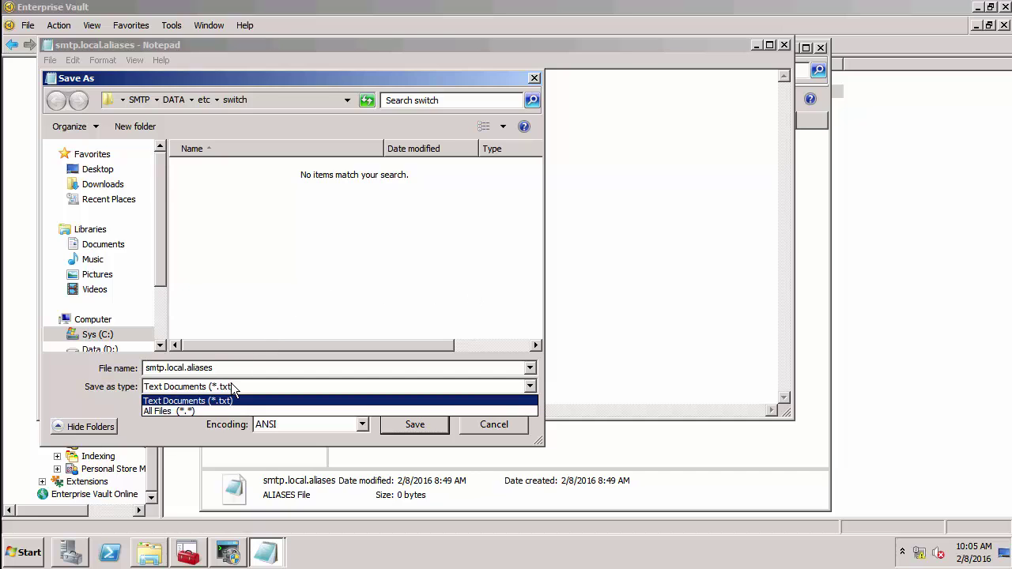
left_click(214, 407)
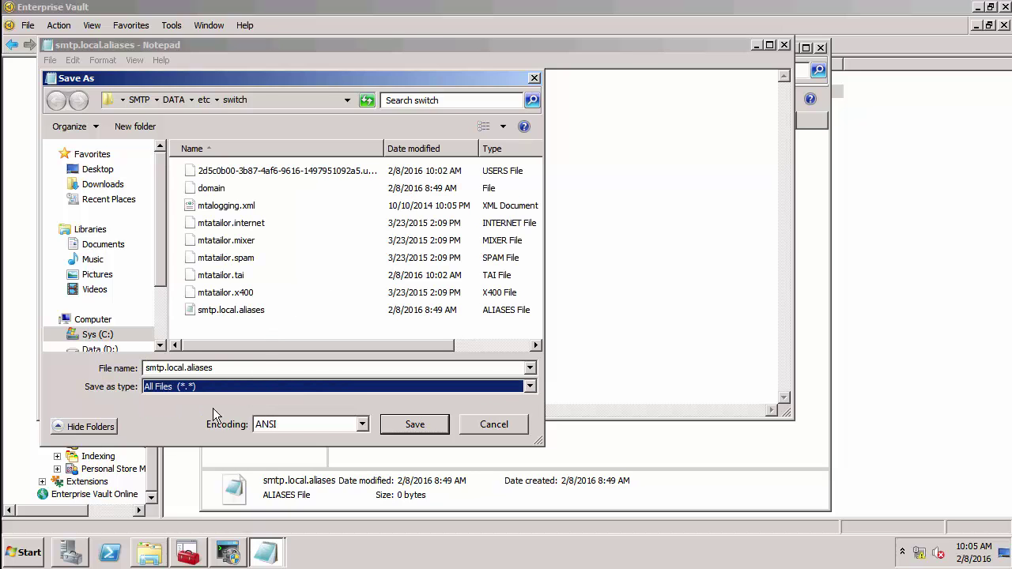
left_click(115, 246)
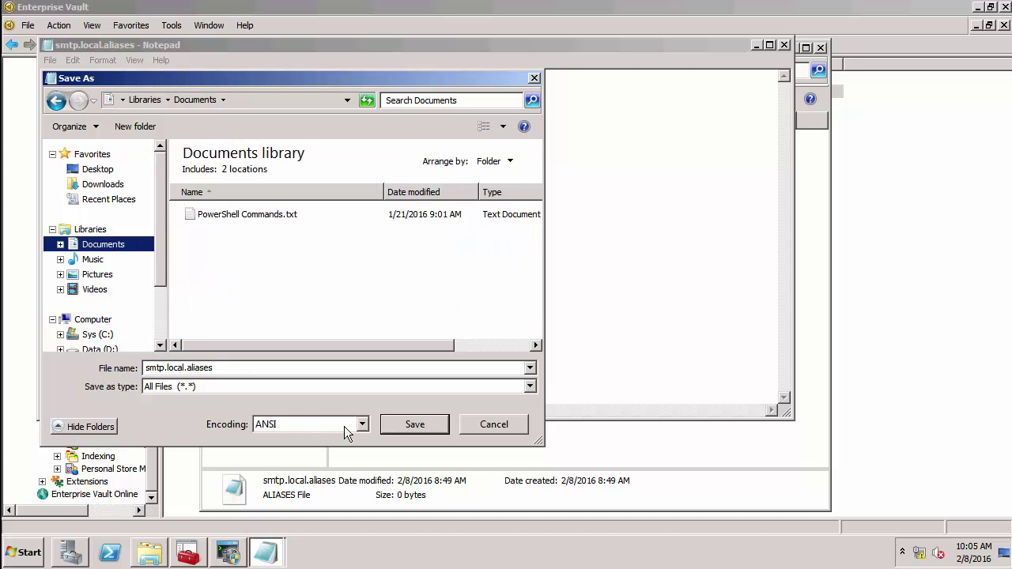
left_click(413, 424)
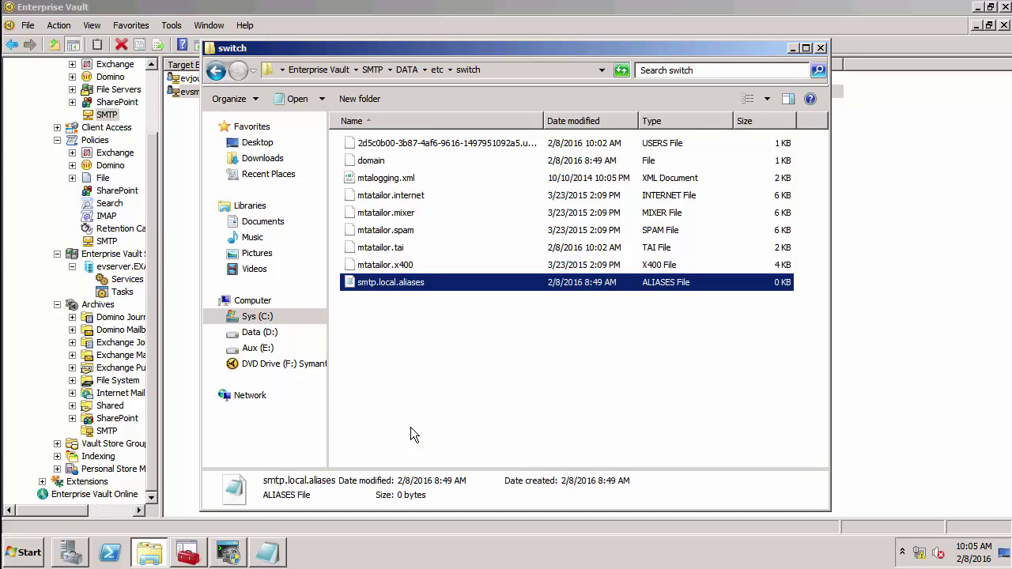
Copy smtp.local.aliases from Documents into the switch folder, replacing the existing file with administrator permission, and check the replaced file's content
left_click(250, 225)
right_click(357, 207)
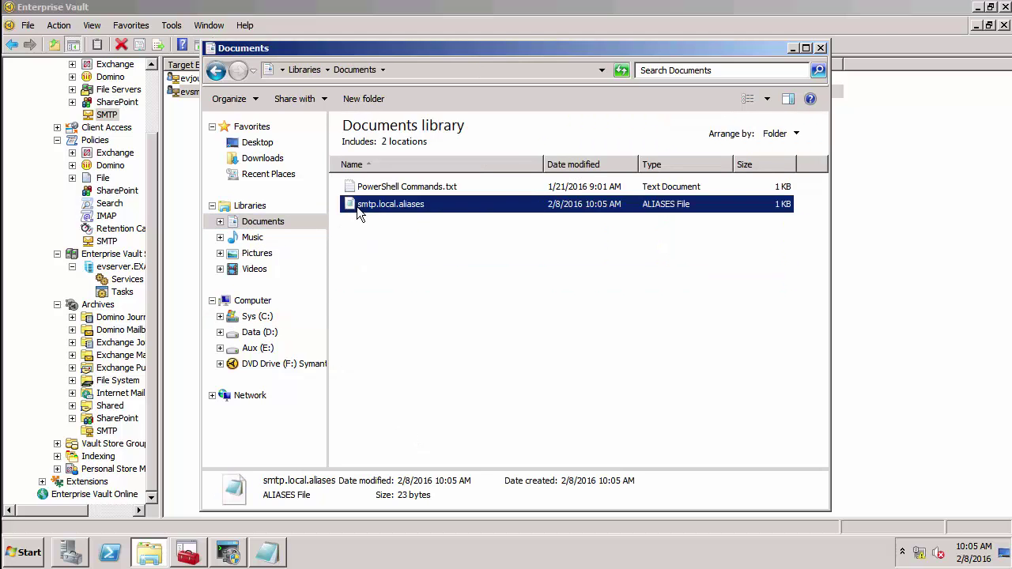
left_click(385, 332)
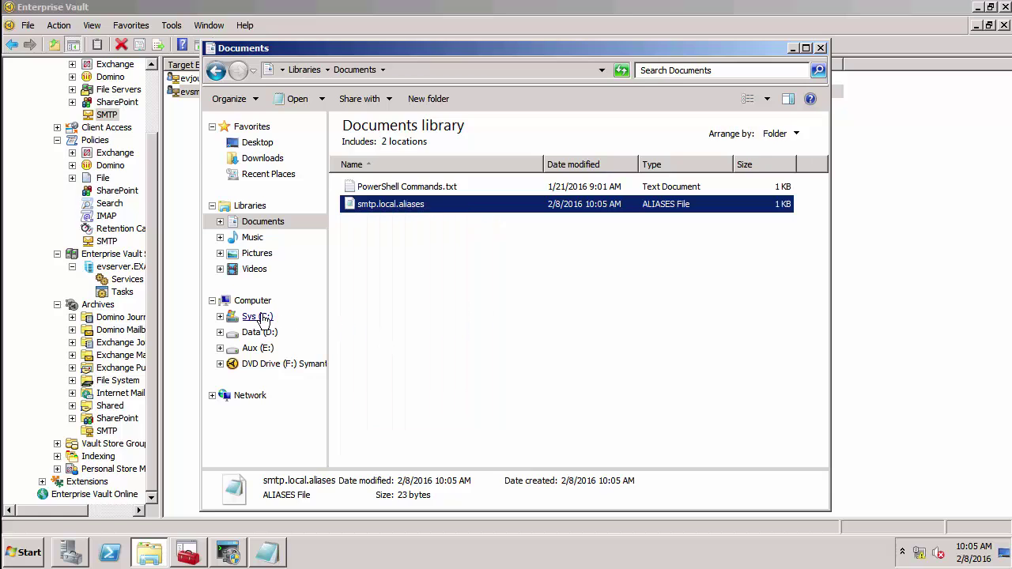
left_click(218, 73)
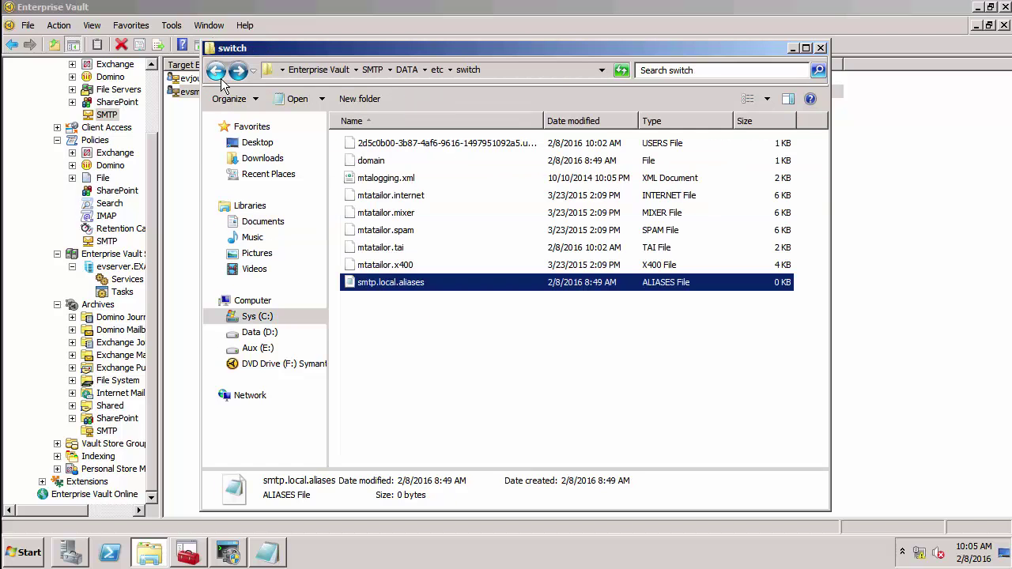
right_click(419, 328)
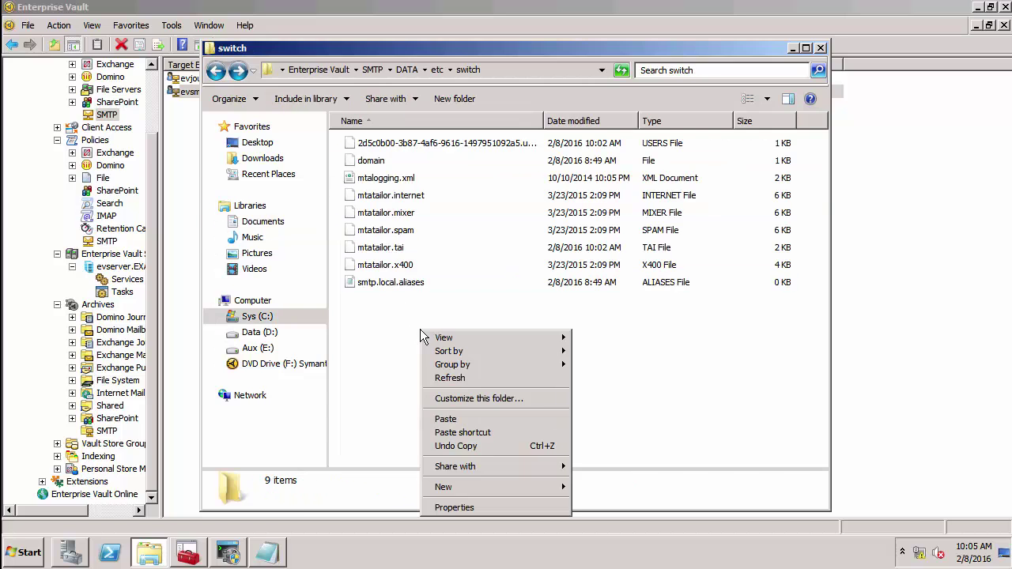
left_click(448, 419)
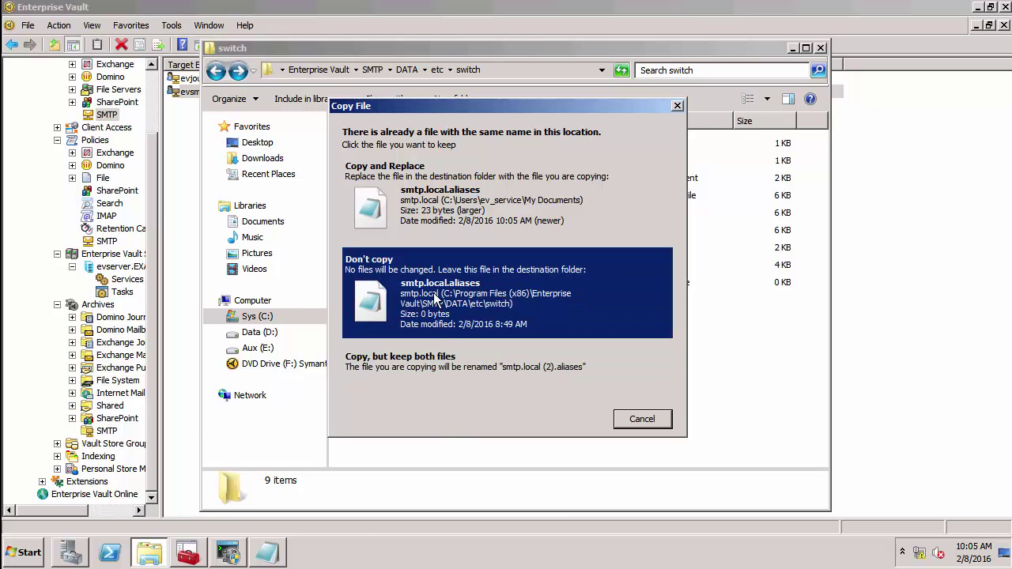
left_click(427, 225)
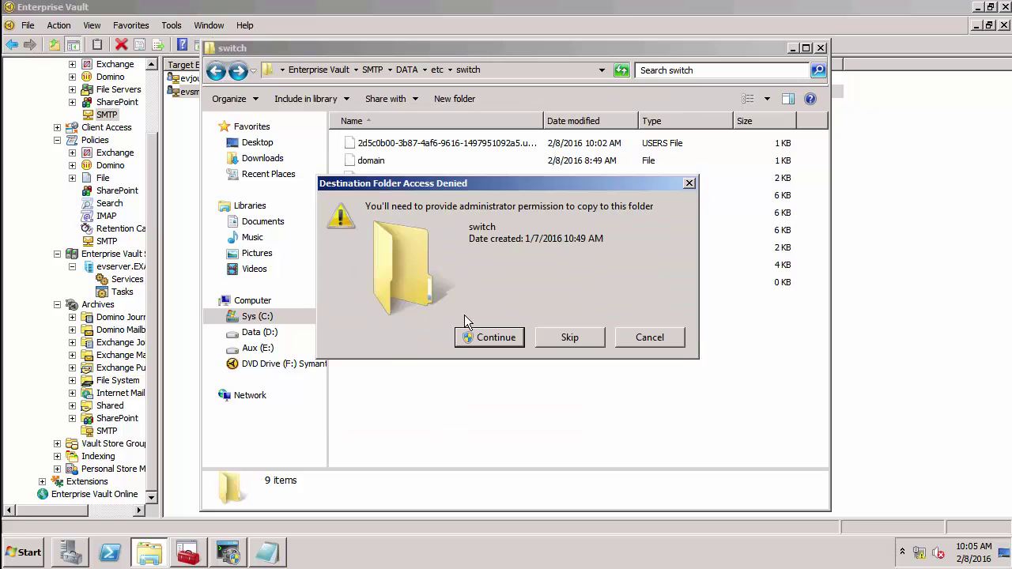
left_click(468, 340)
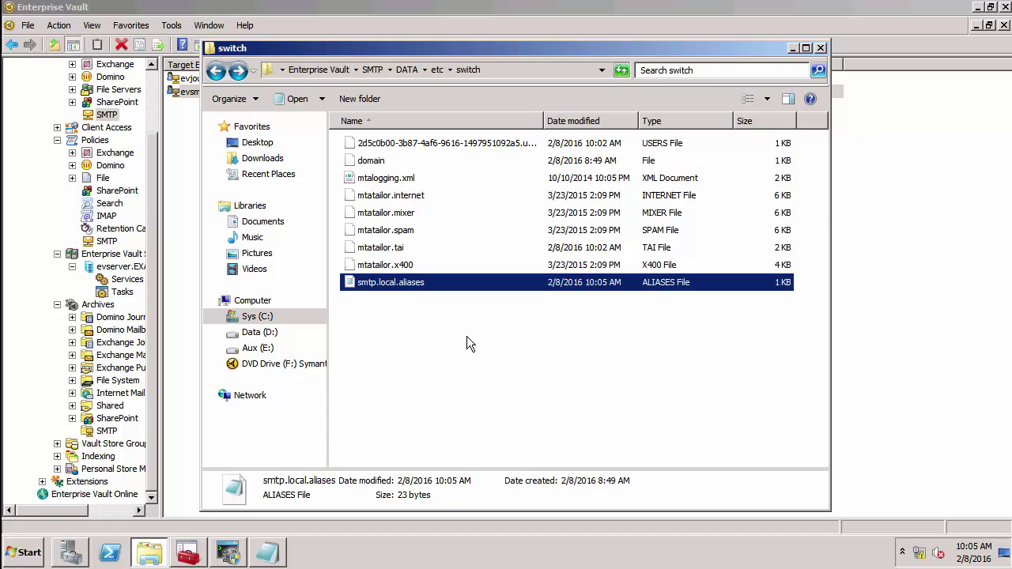
double_click(411, 282)
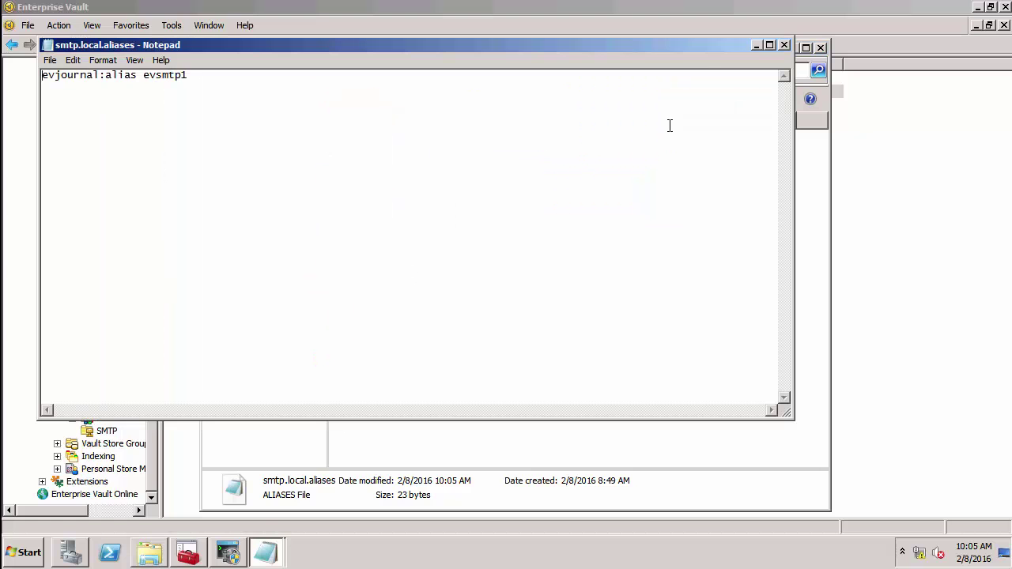
left_click(783, 45)
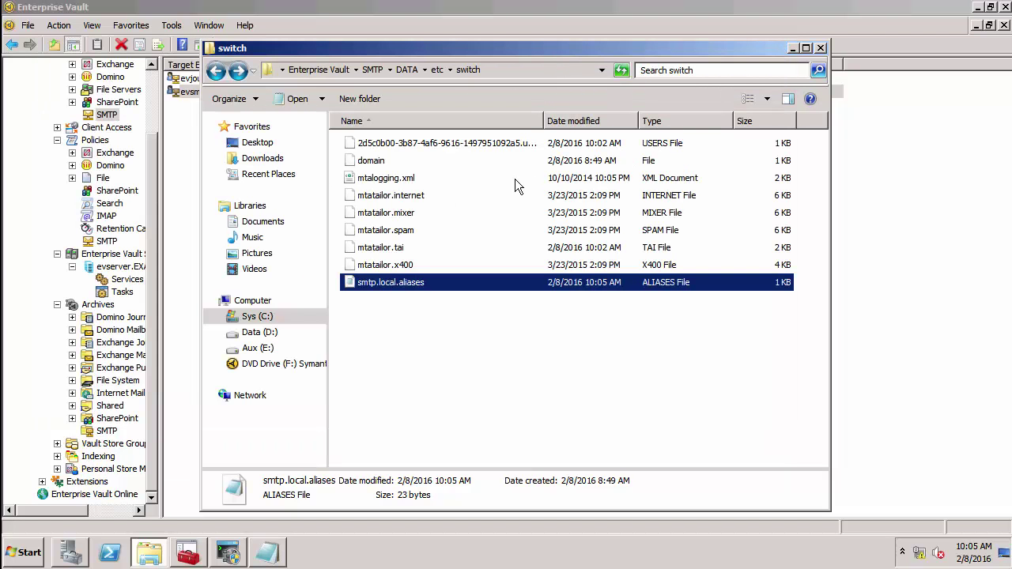
Restart the SMTP Archiving task of the Enterprise Vault server
left_click(143, 295)
left_click(131, 295)
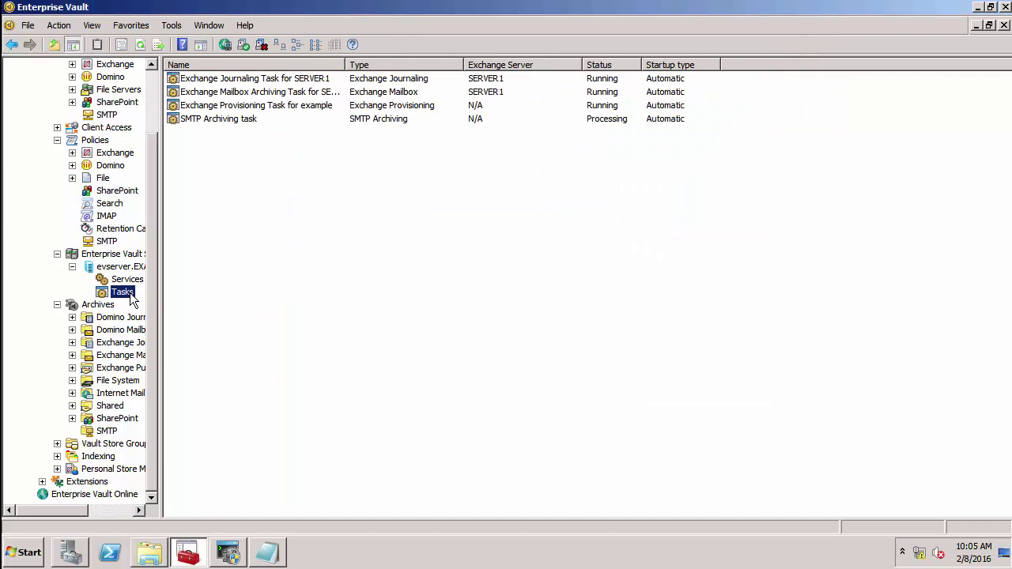
right_click(232, 122)
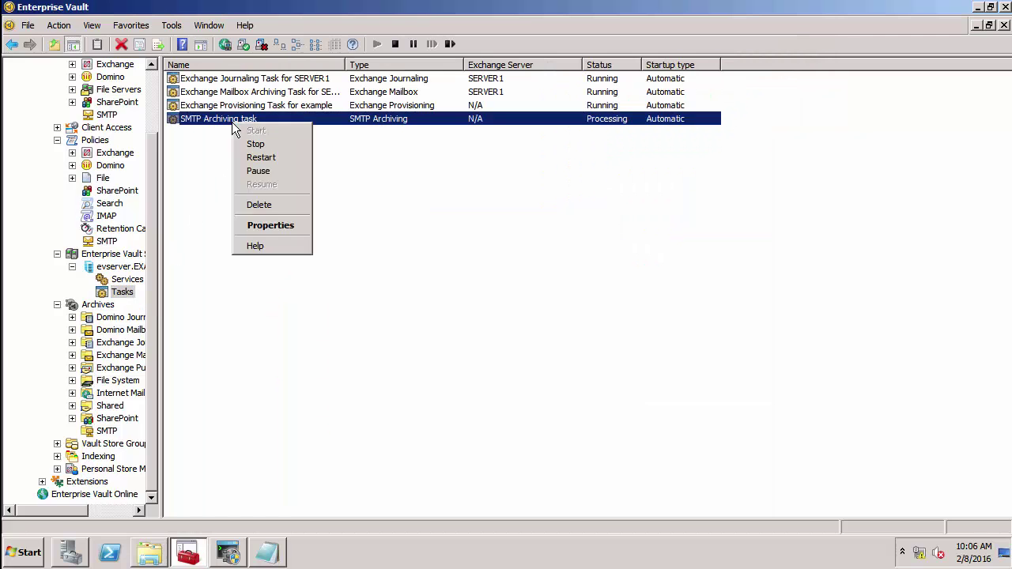
left_click(256, 156)
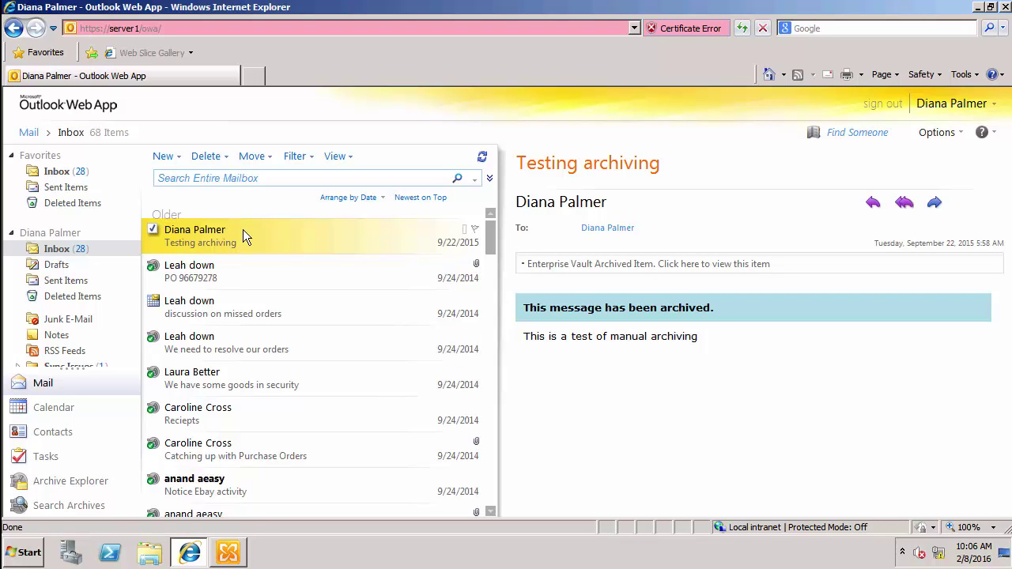
Create a new message in Outlook Web App and add three contacts from the address book as To recipients
left_click(163, 156)
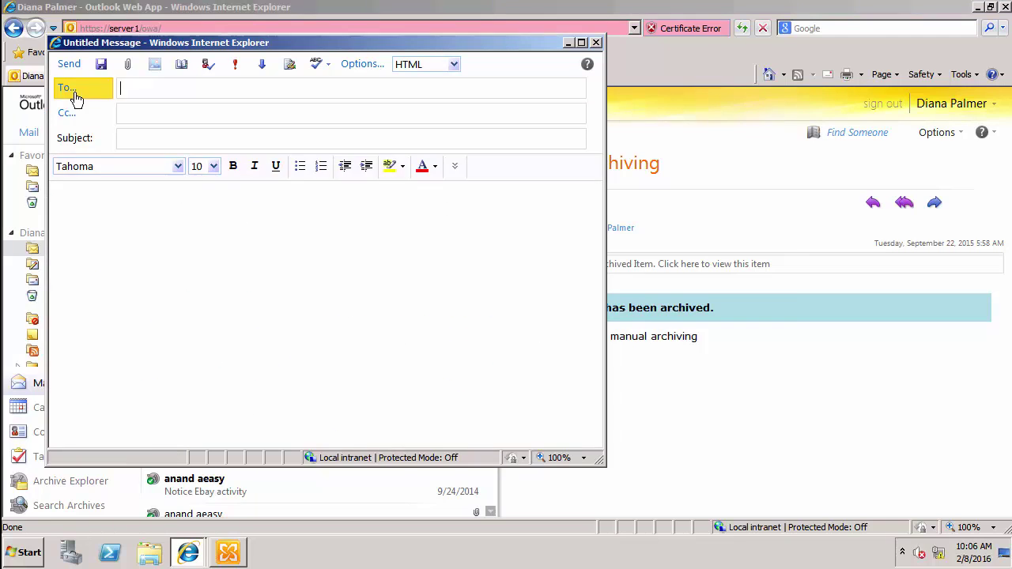
left_click(70, 94)
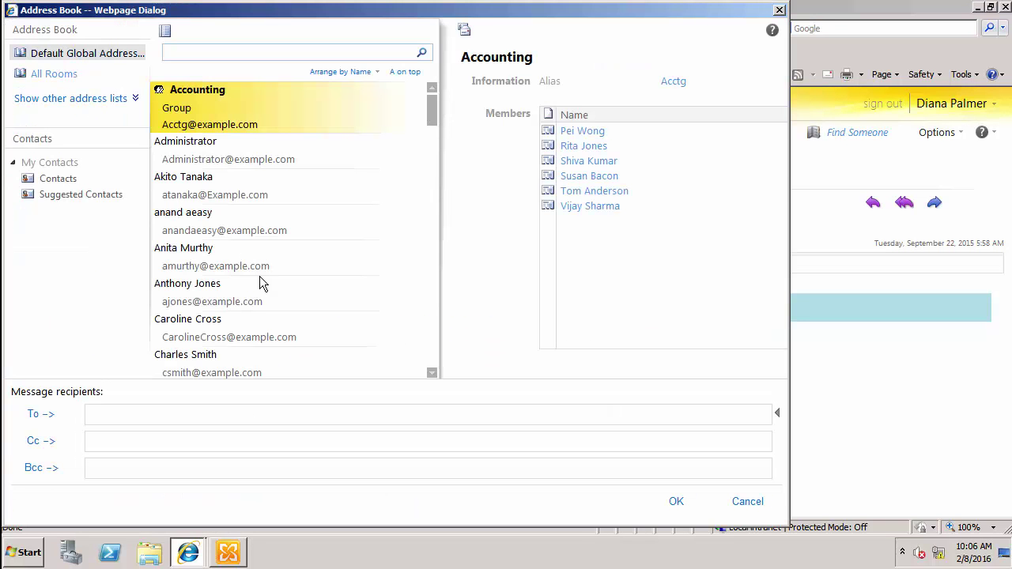
left_click(222, 305)
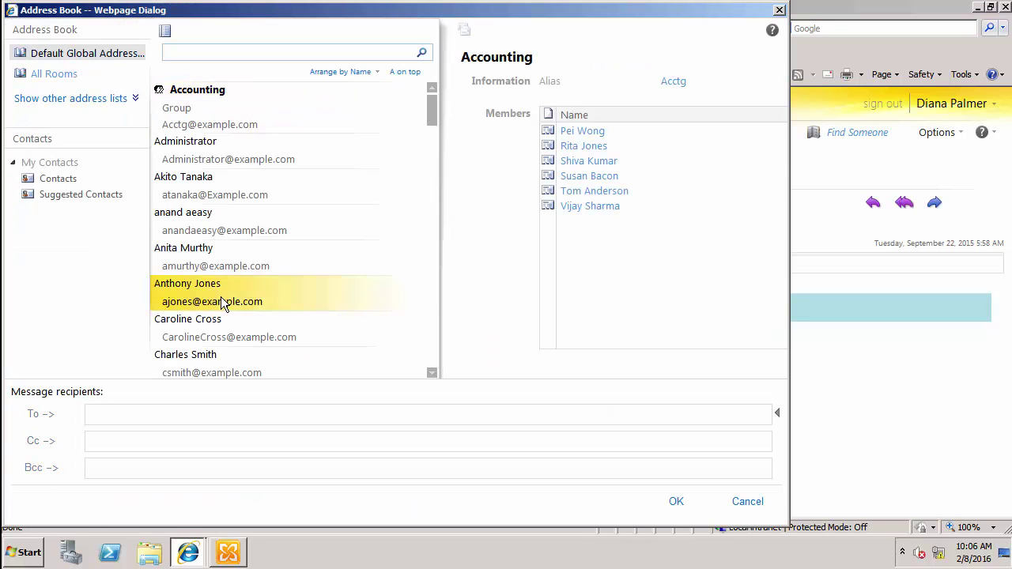
left_click(219, 326, "ctrl")
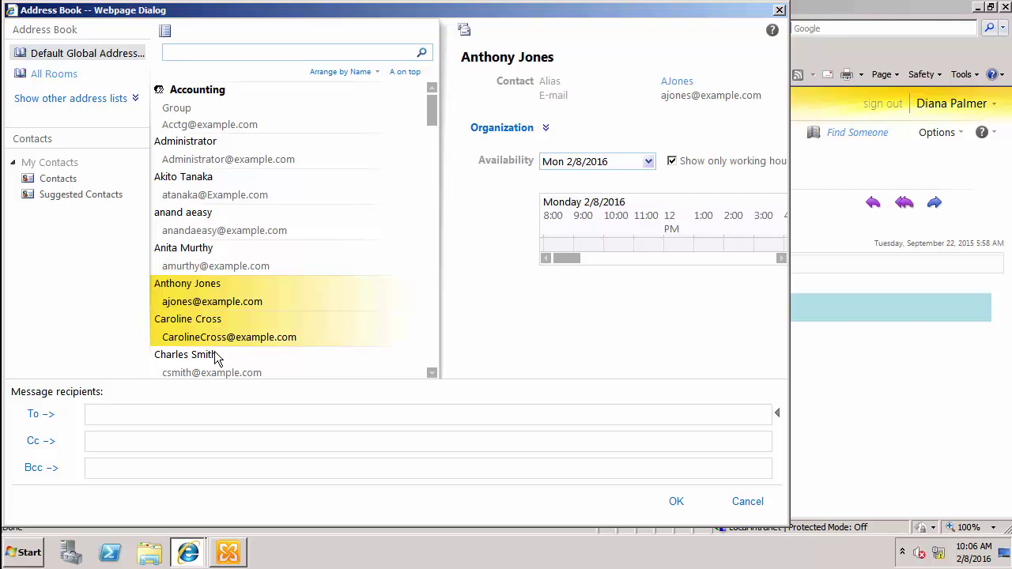
left_click(214, 354, "ctrl")
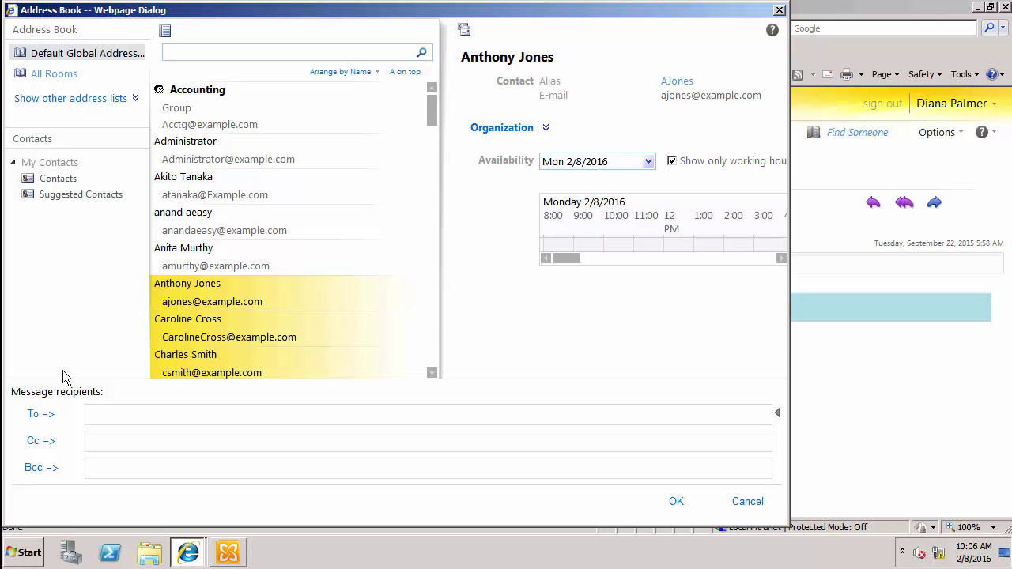
left_click(43, 416)
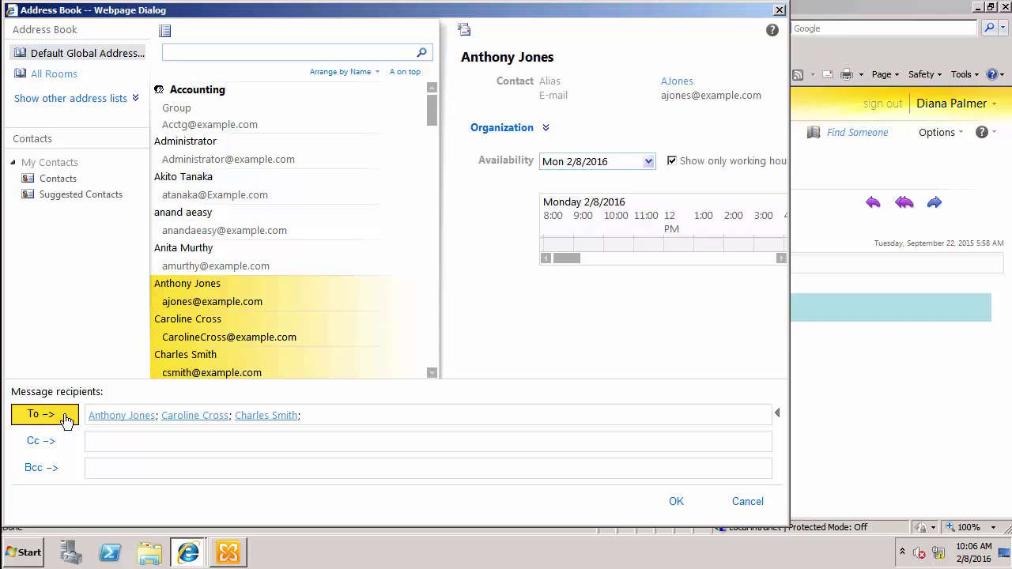
left_click(675, 501)
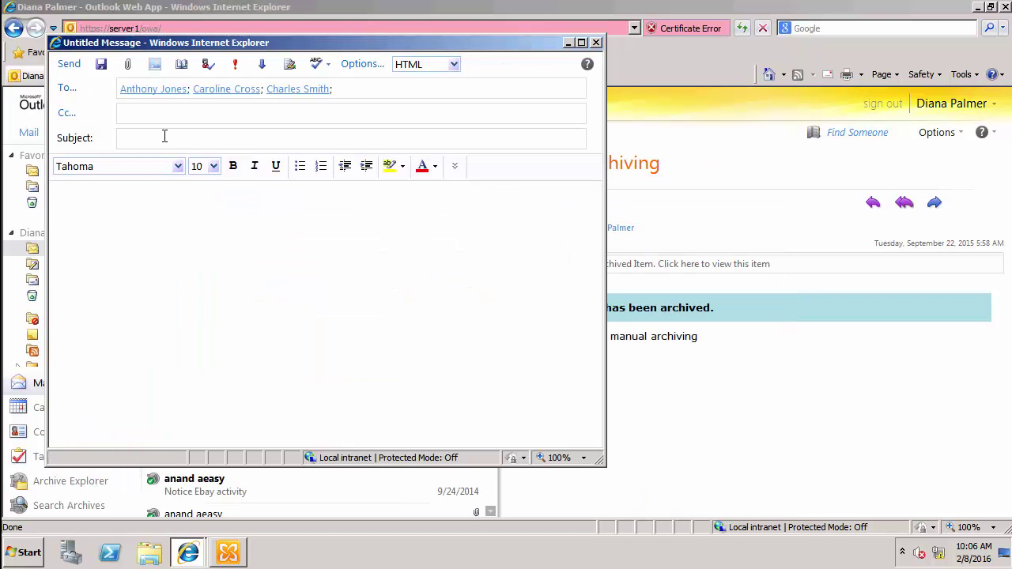
Give the message the subject "Second test email" and the body "This is another test", and send it
left_click(162, 137)
type("Second test email")
left_click(171, 223)
type("This is an")
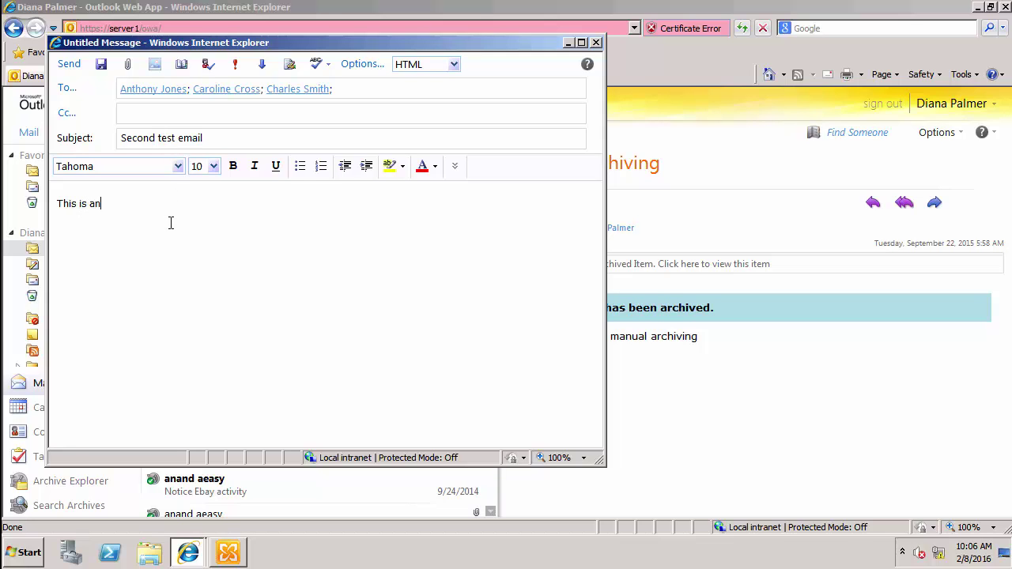
type("other test")
left_click(69, 63)
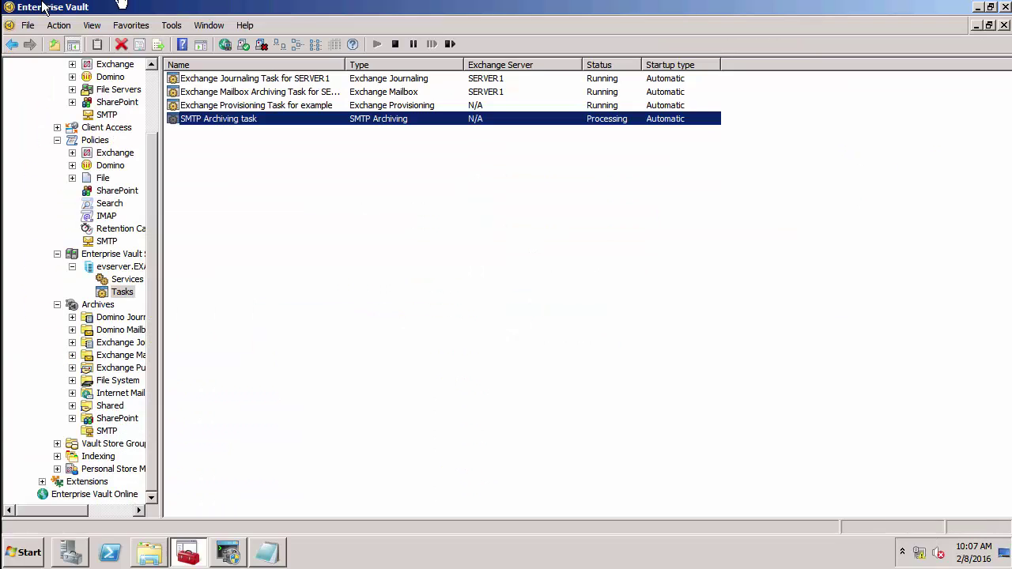
Switch to Windows Explorer and examine the holding folder D:\SMTPHolding\08\15\07 for pending messages
left_click(149, 552)
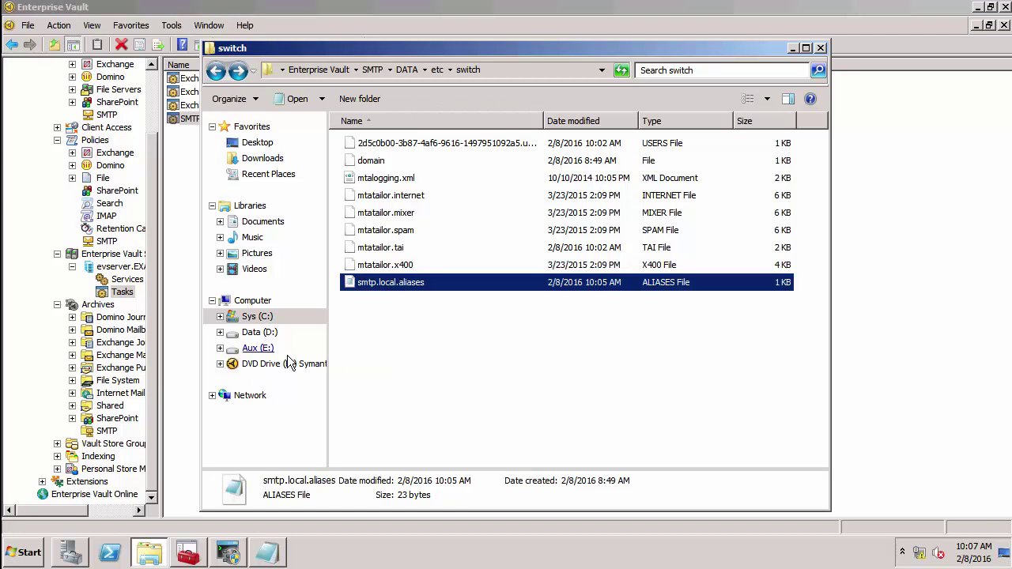
left_click(267, 335)
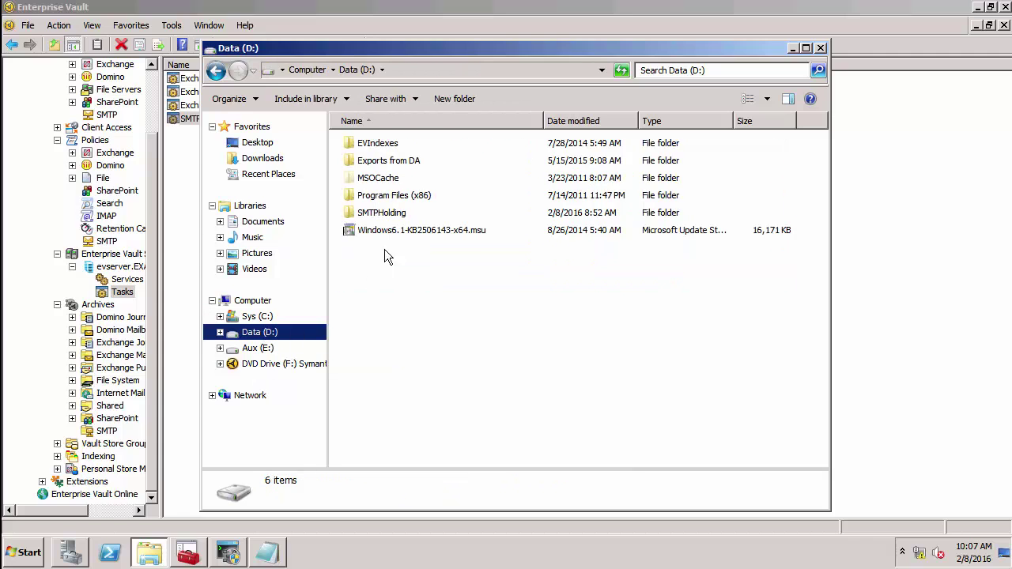
left_click(391, 213)
double_click(391, 213)
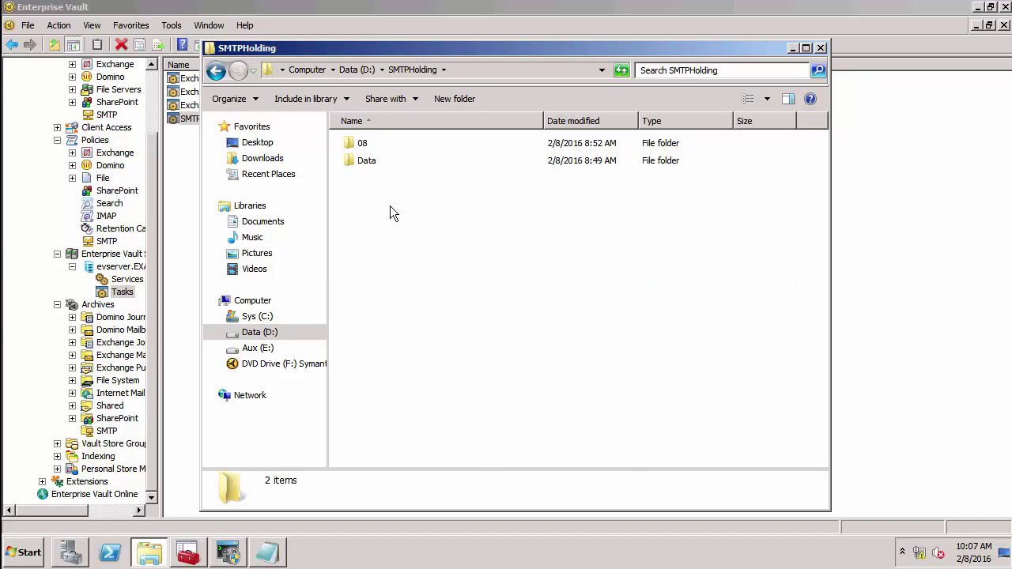
double_click(360, 146)
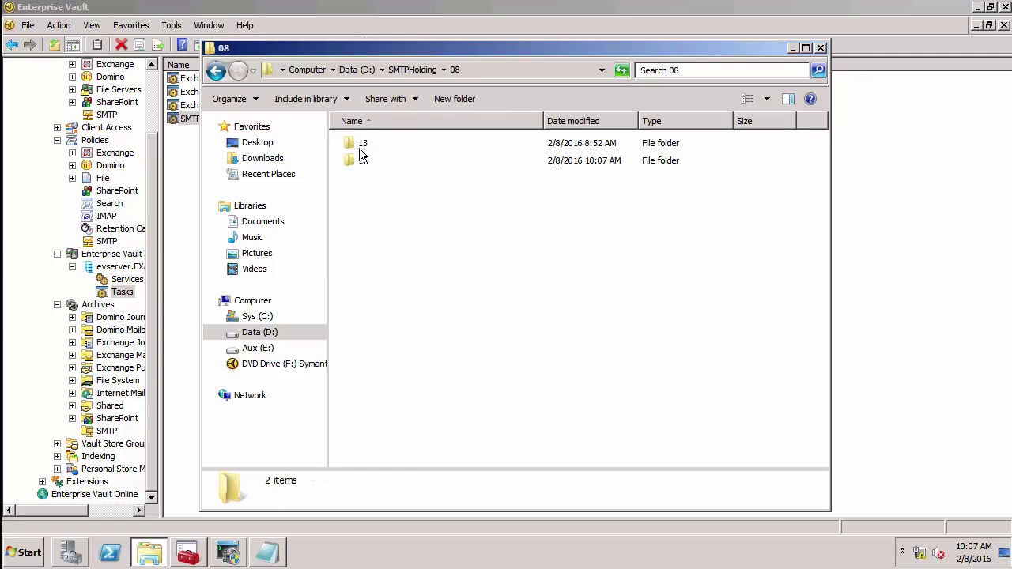
double_click(359, 162)
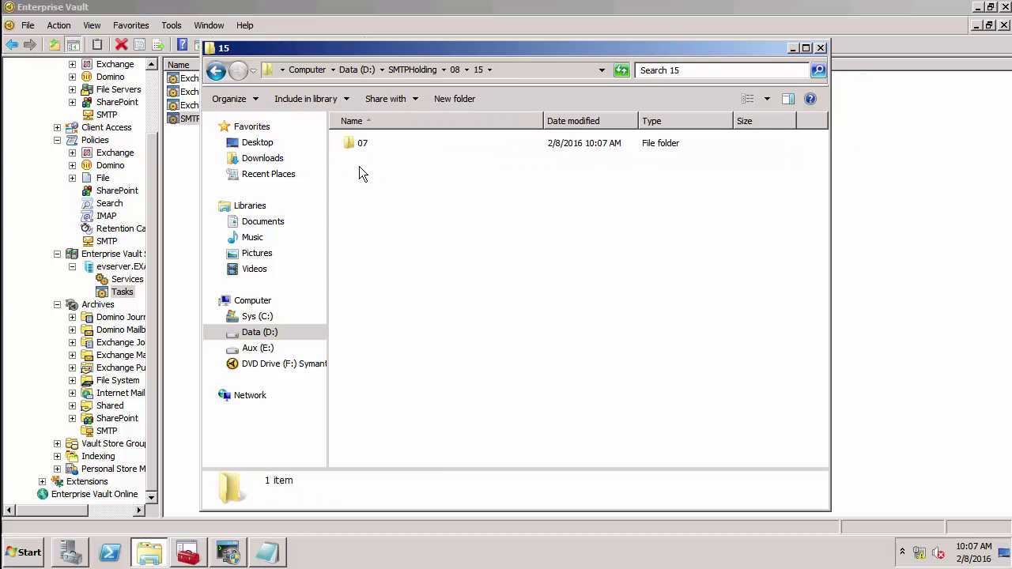
double_click(359, 144)
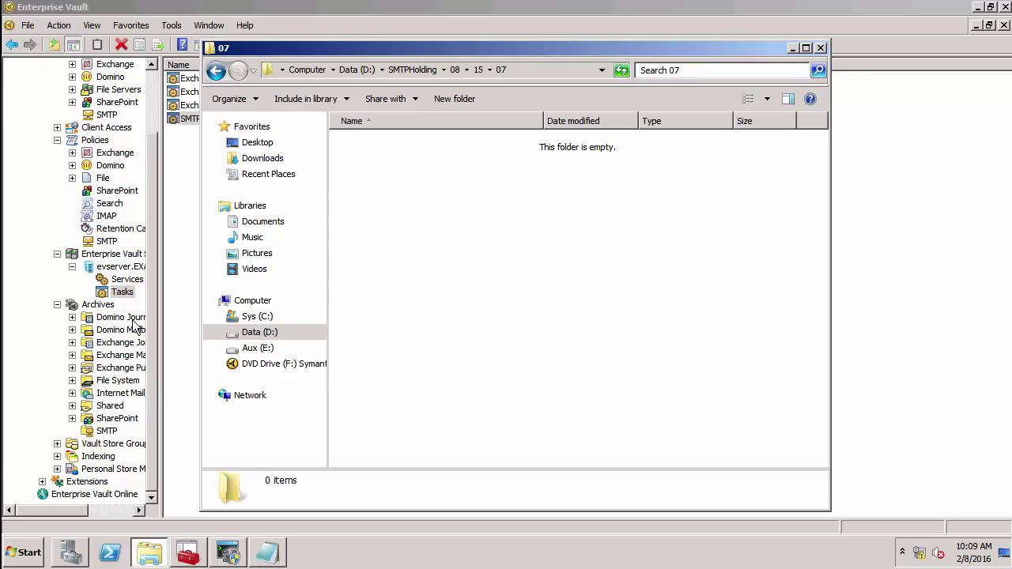
Open the search view of the EVSMTP1 archive in Enterprise Vault and examine the archived messages in its Inbox
left_click(111, 430)
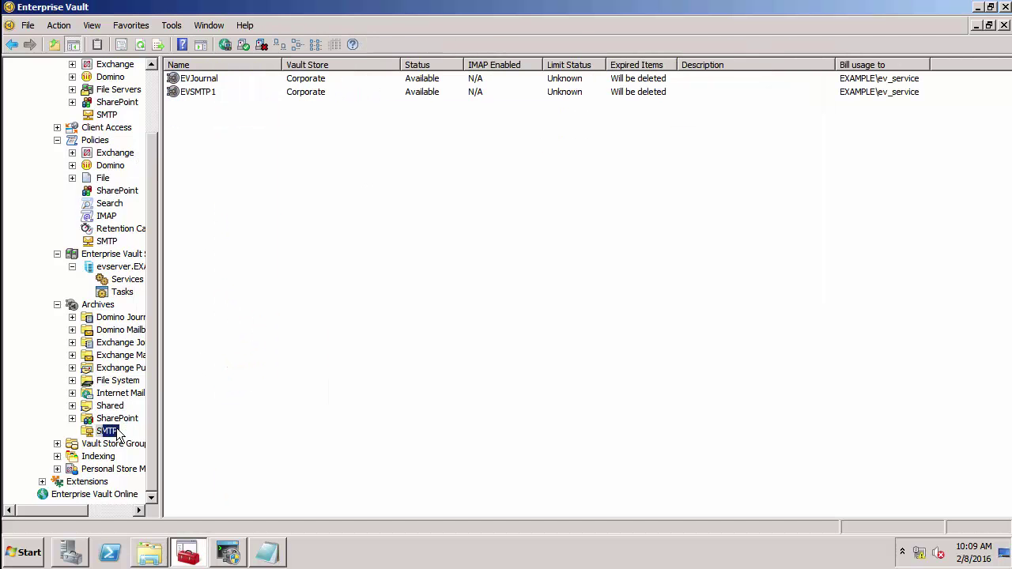
left_click(200, 97)
right_click(200, 96)
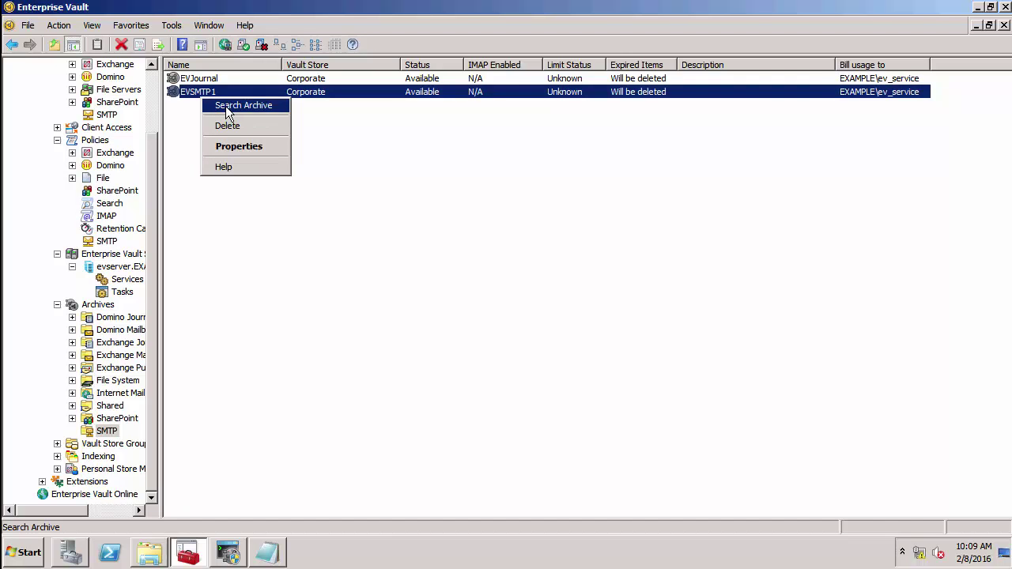
left_click(227, 108)
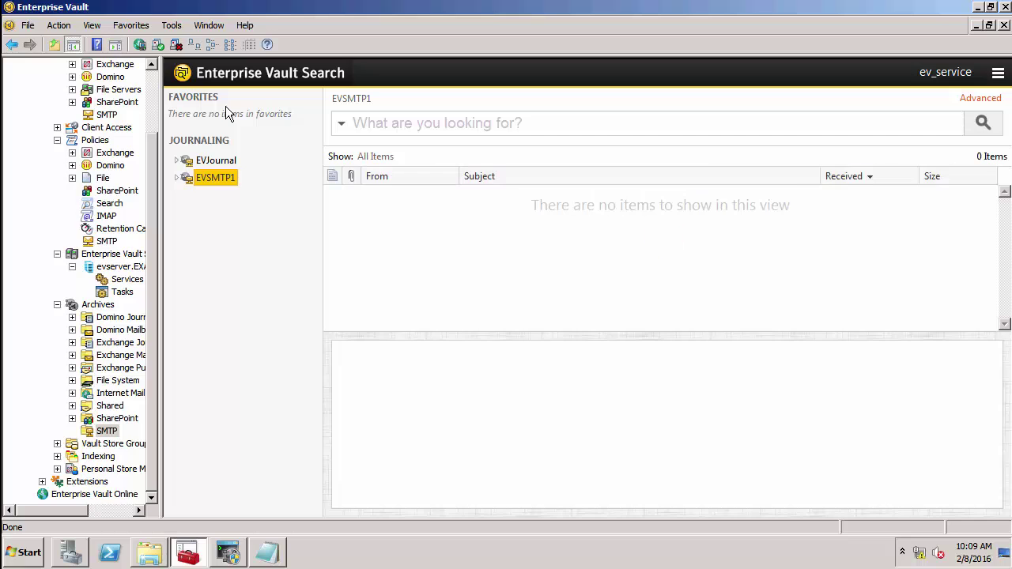
left_click(198, 175)
left_click(202, 195)
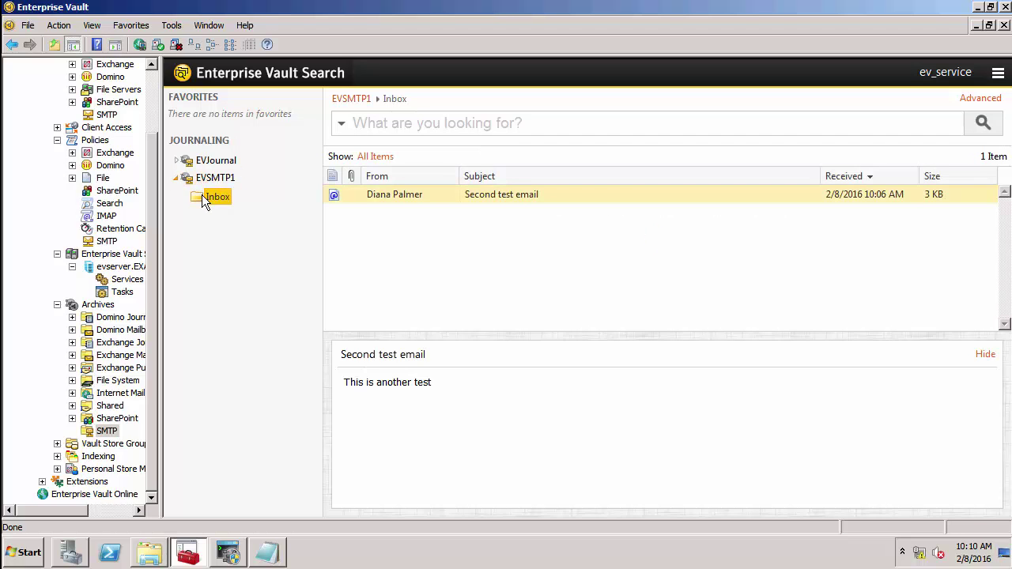